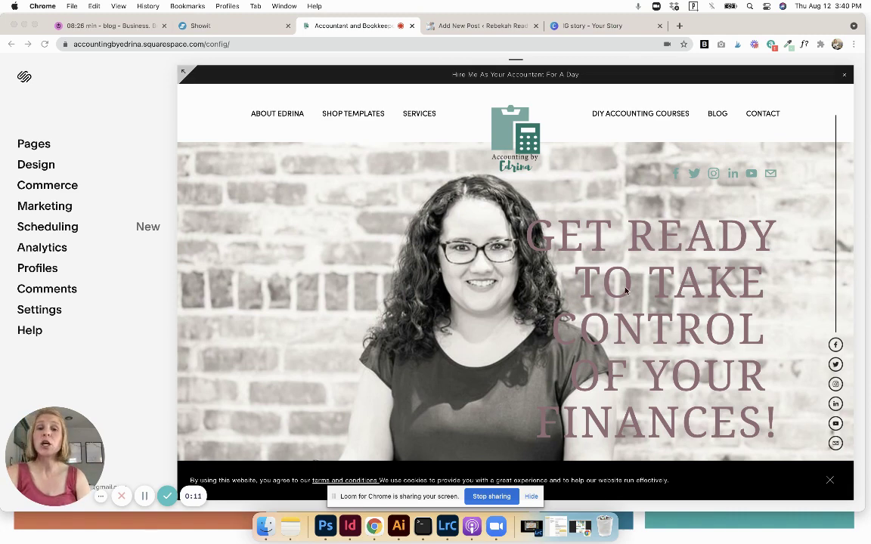
Scroll through the accounting homepage preview, then switch to the Showit editor tab.
scroll(556, 322, "down", 5)
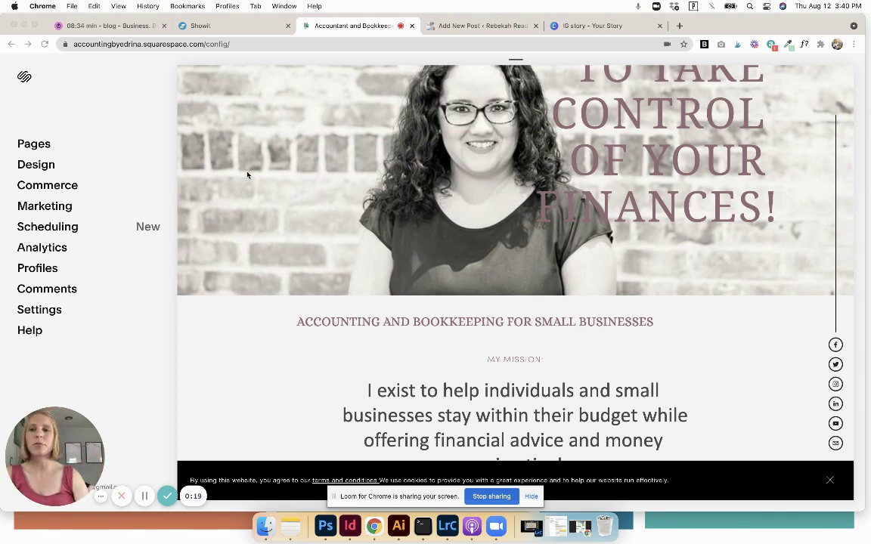
left_click(200, 25)
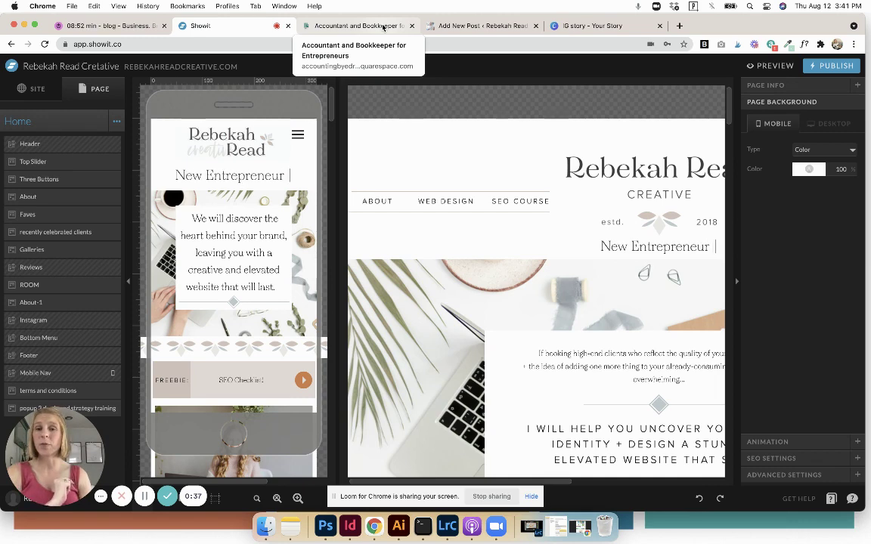
Back on the accounting site, back out of Introduction (Copy) and open the Introduction section for editing.
left_click(383, 26)
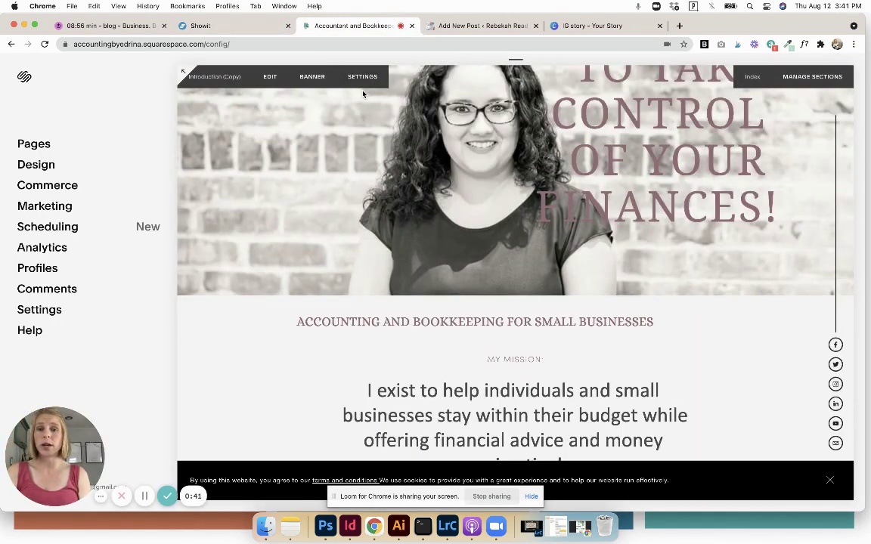
left_click(270, 79)
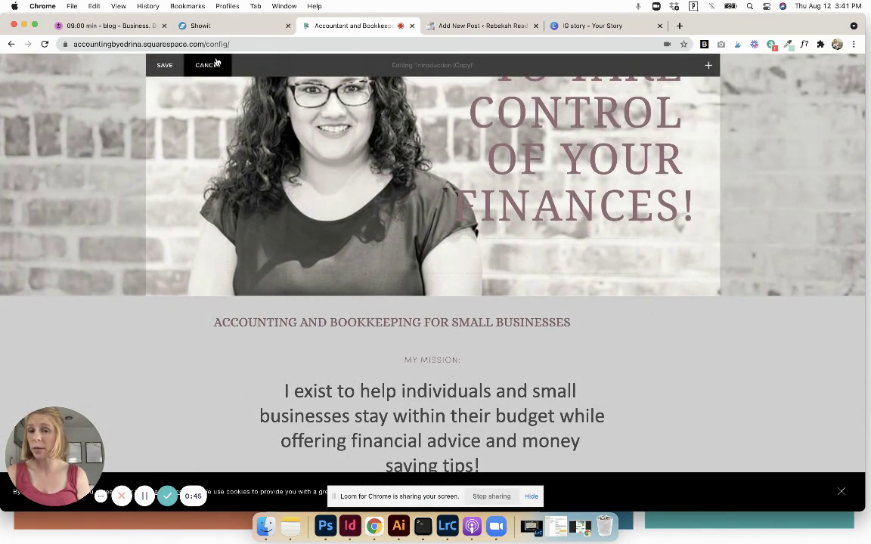
left_click(200, 65)
scroll(298, 212, "down", 3)
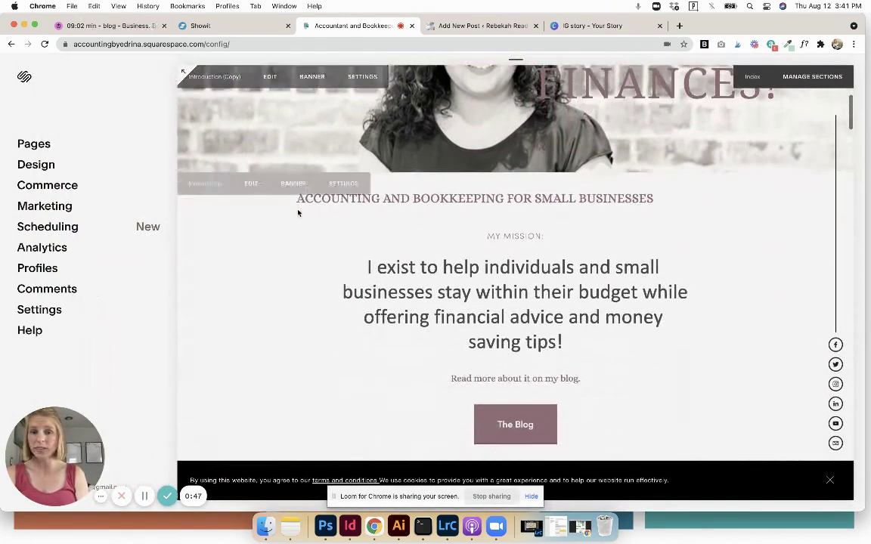
left_click(242, 114)
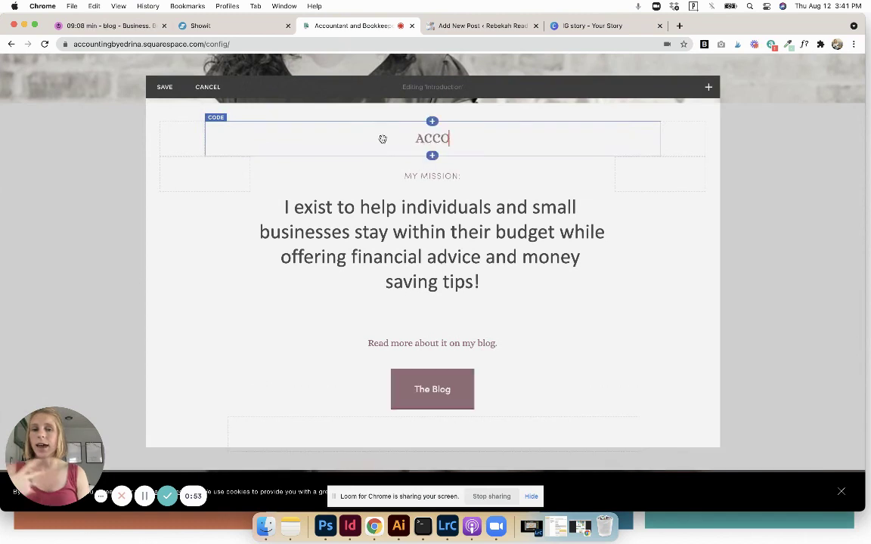
Insert a Code block above the Introduction heading.
left_click(709, 87)
type("code")
left_click_drag(650, 171, 453, 130)
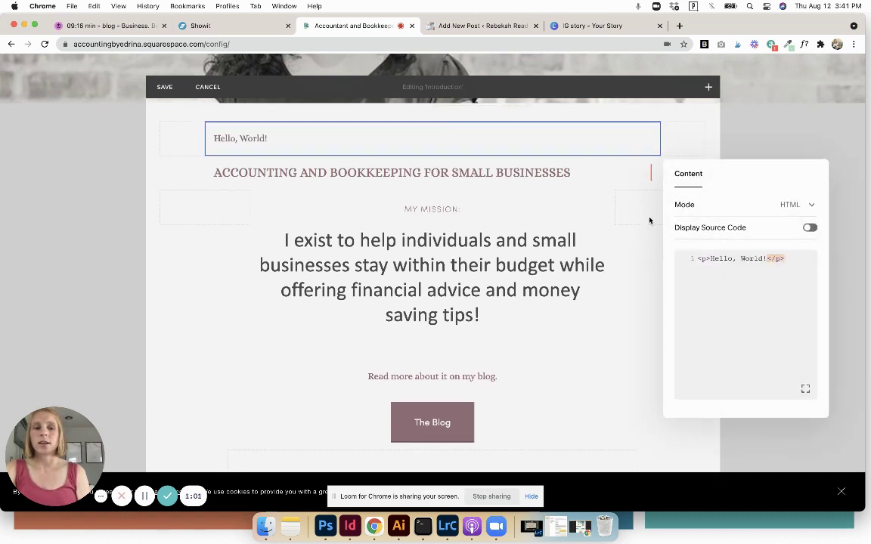
Replace the new Code block's Hello, World! placeholder with the heading's typeit HTML.
left_click(414, 171)
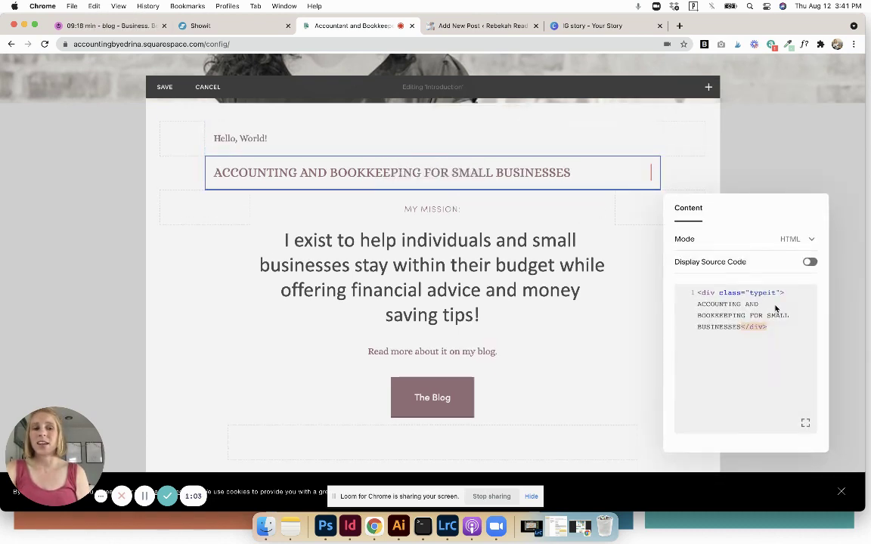
left_click_drag(783, 330, 685, 297)
key("super+c")
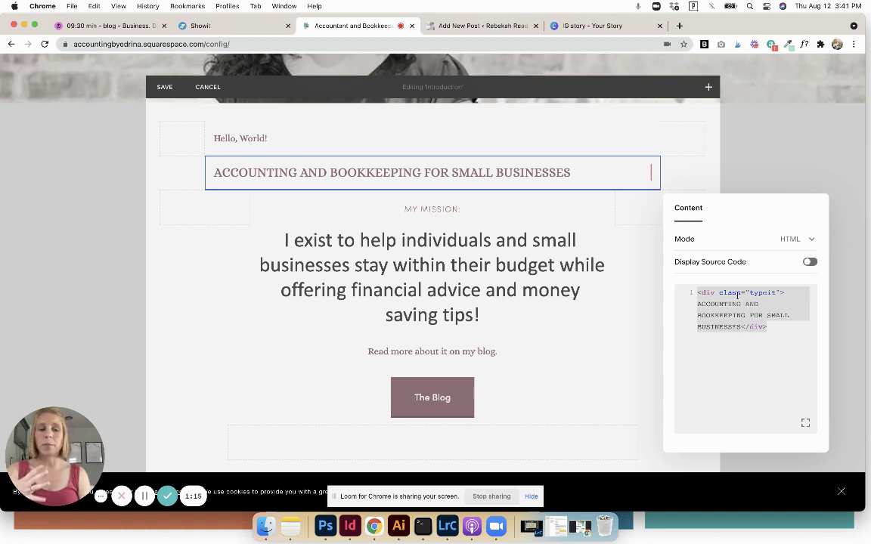
double_click(271, 138)
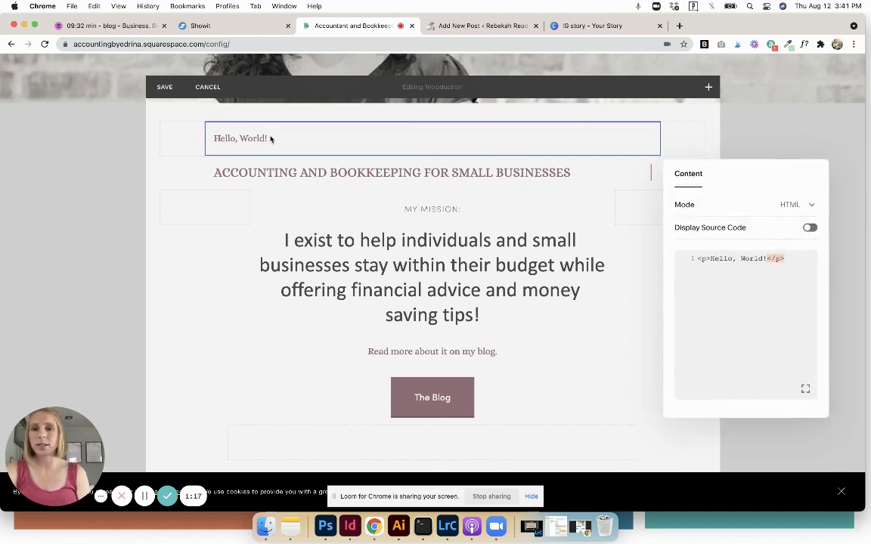
key("super+a")
key("super+v")
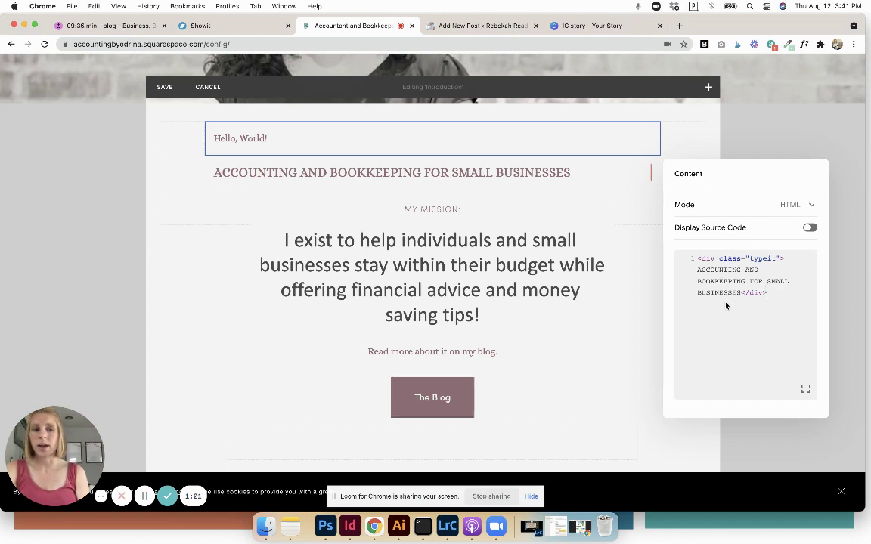
left_click(145, 497)
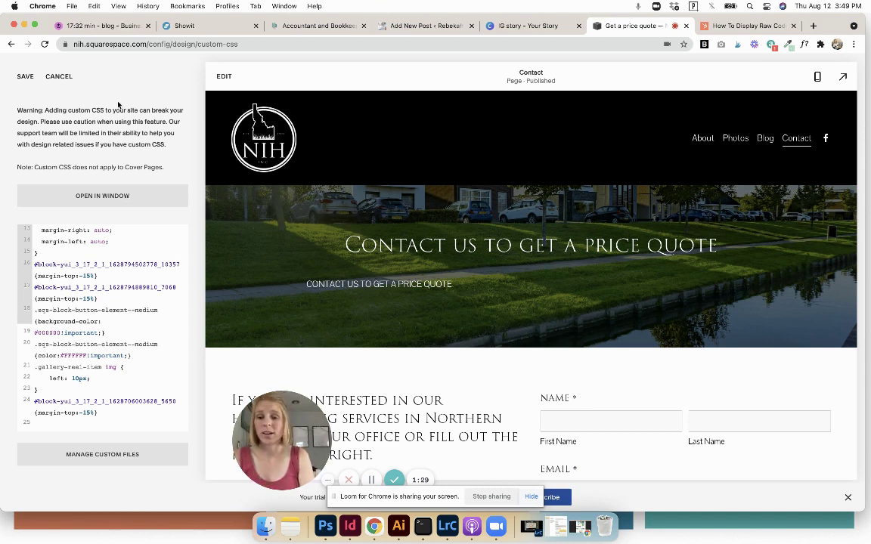
Discard the unsaved CSS changes and reopen Design > Custom CSS from the main menu.
left_click(50, 79)
left_click(34, 77)
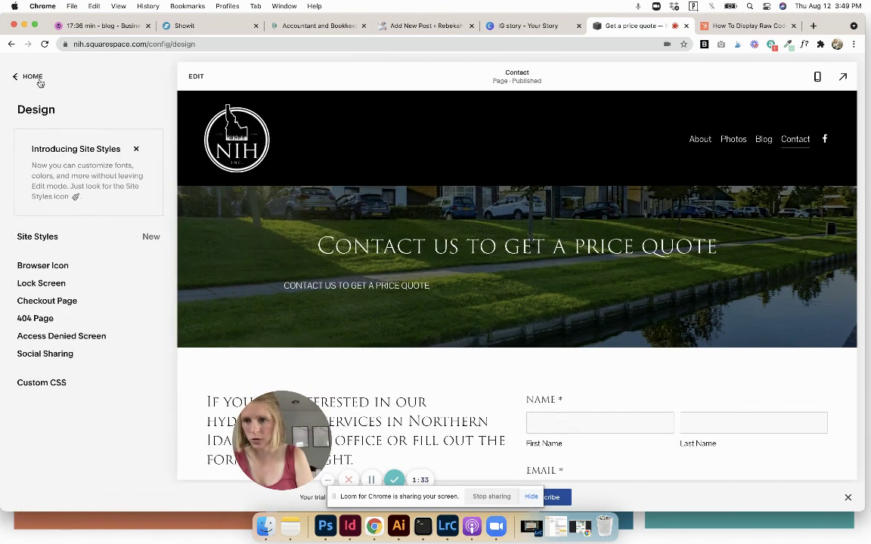
left_click(32, 78)
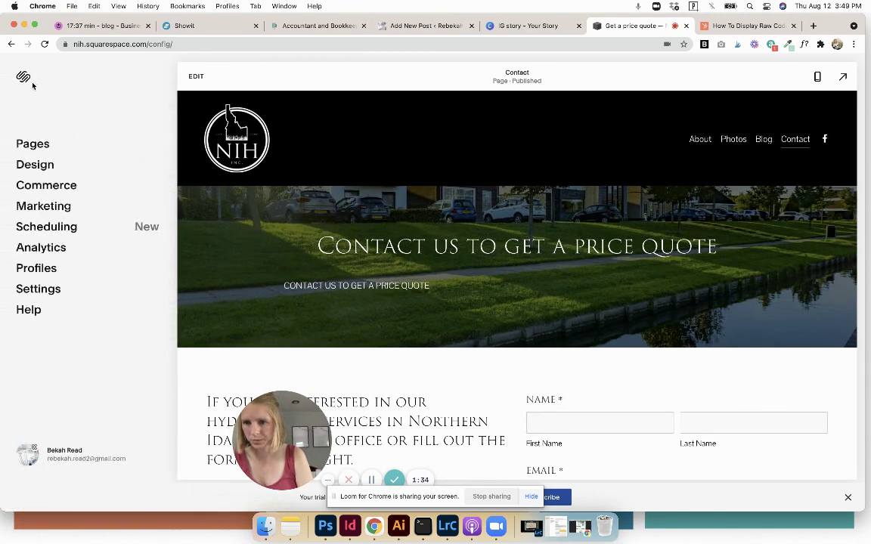
left_click(40, 168)
left_click(44, 382)
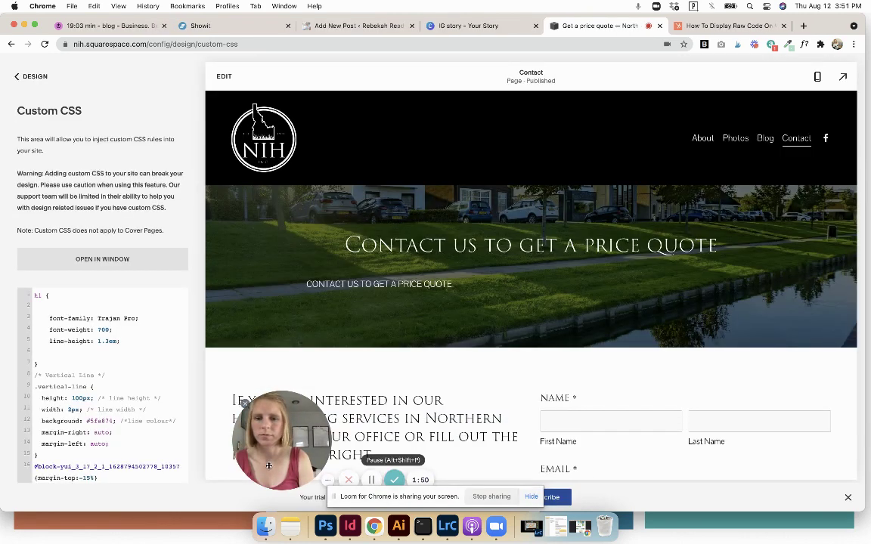
Paste the typeit typewriter-animation CSS on a new line after the last rule.
scroll(102, 409, "down", 5)
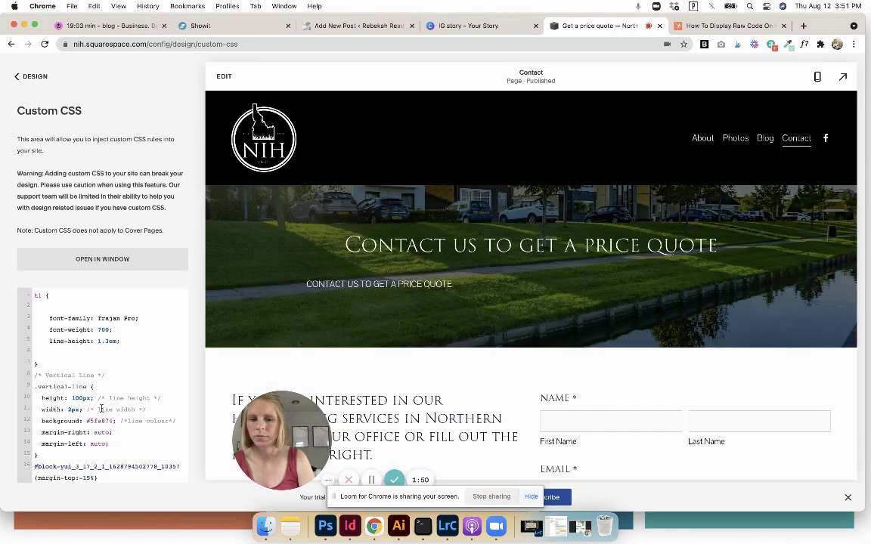
left_click(117, 423)
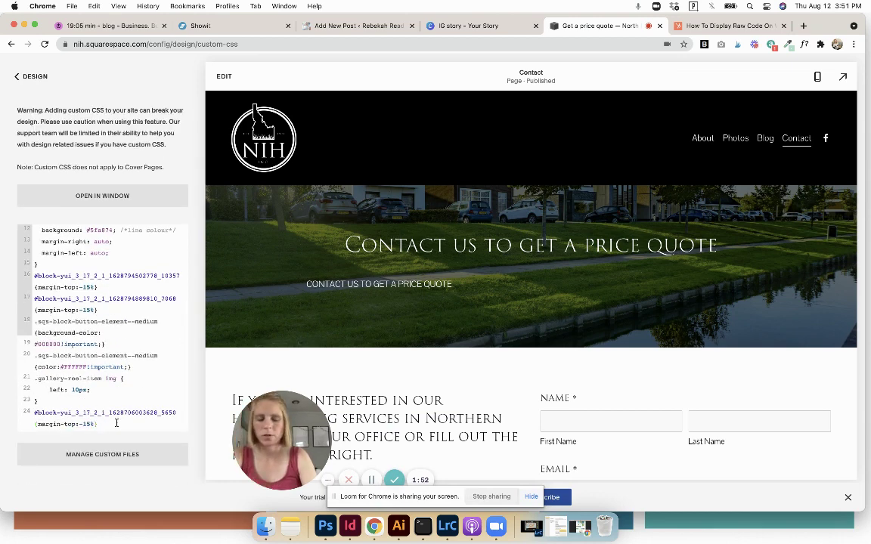
key("Return")
key("super+v")
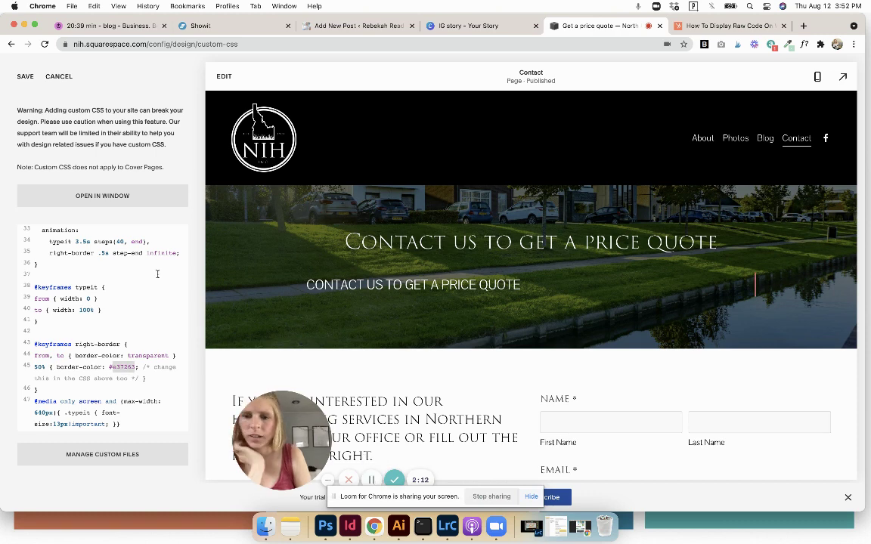
scroll(157, 273, "up", 4)
scroll(158, 274, "down", 4)
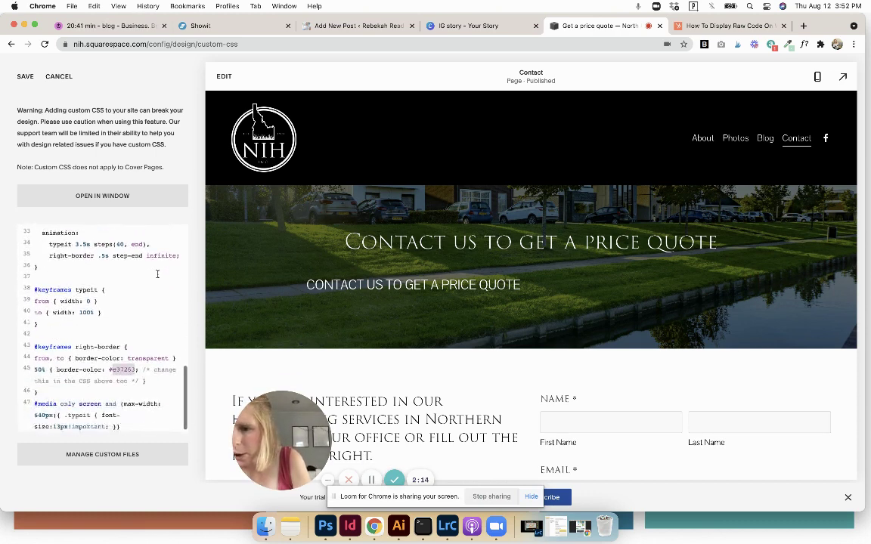
Change the blinking caret colour from #e37263 to ffff.
left_click(137, 370)
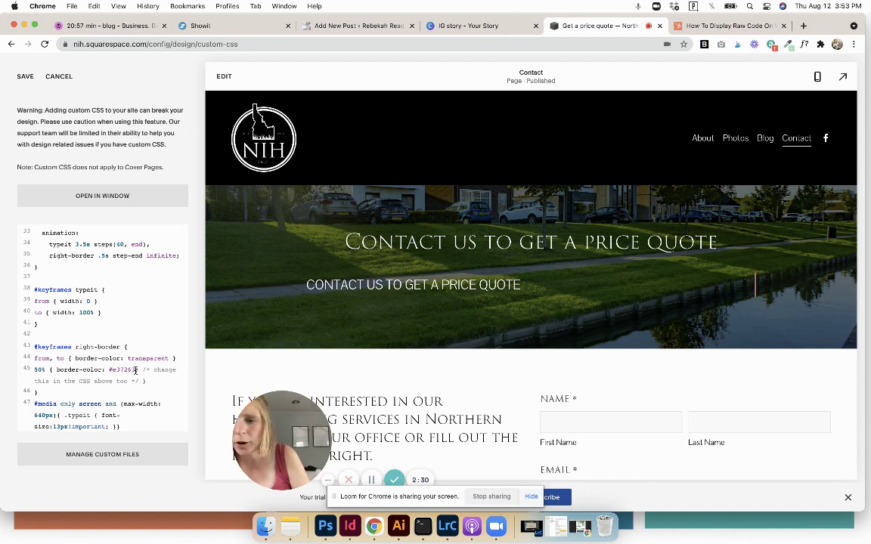
left_click_drag(136, 369, 112, 369)
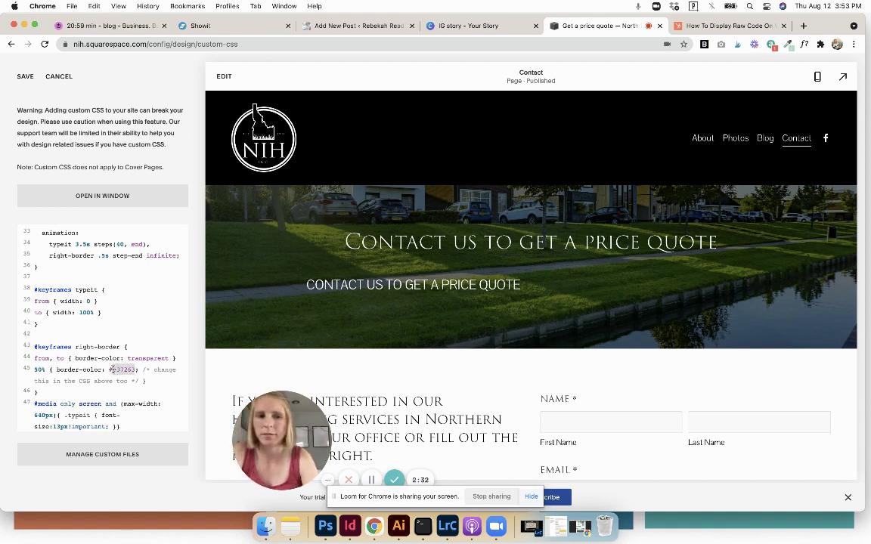
type("ffff")
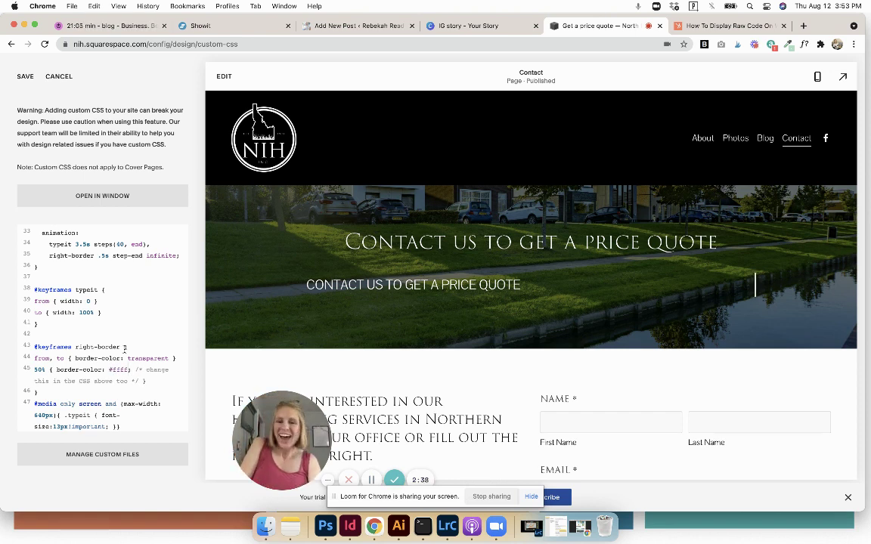
Set the typeit font size on line 27 from 25 to 35px.
scroll(124, 340, "up", 5)
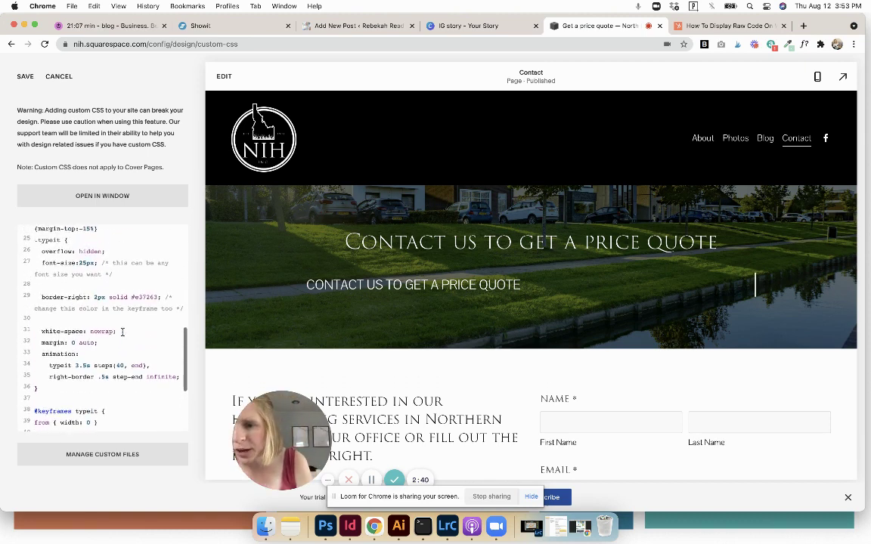
scroll(114, 327, "up", 2)
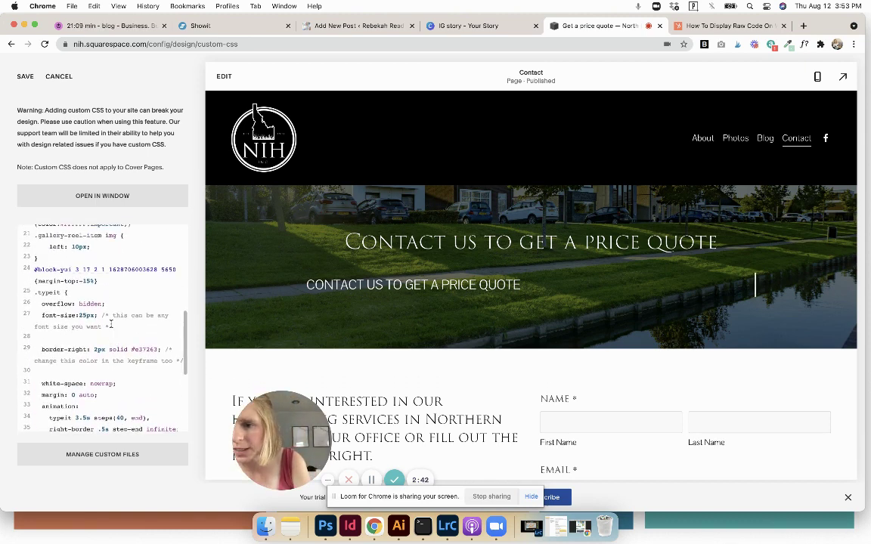
left_click_drag(78, 315, 88, 315)
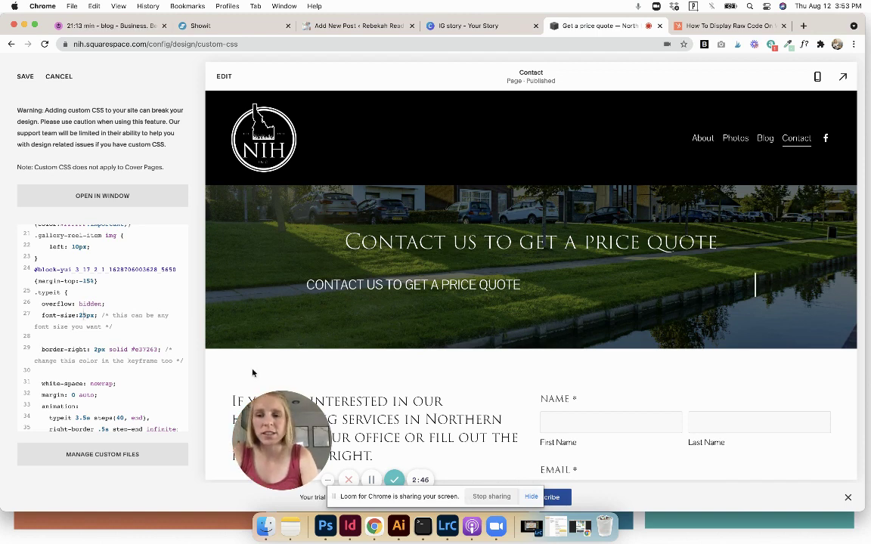
type("55")
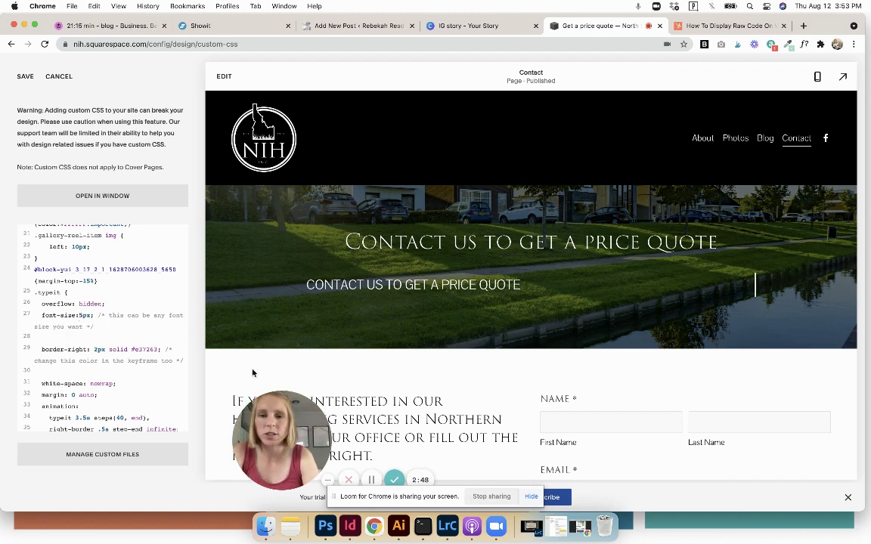
key("BackSpace")
type("3")
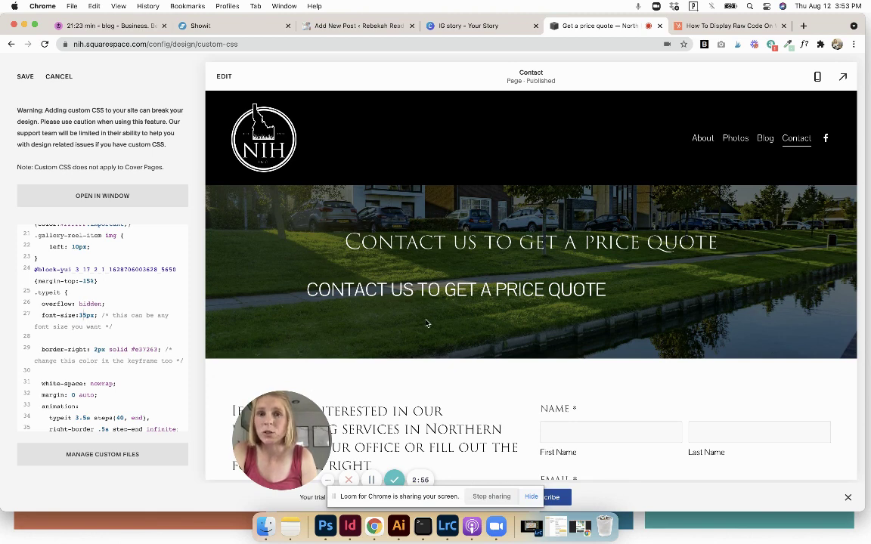
In Showit, show the SITE settings and page list and scroll across the header.
left_click(371, 480)
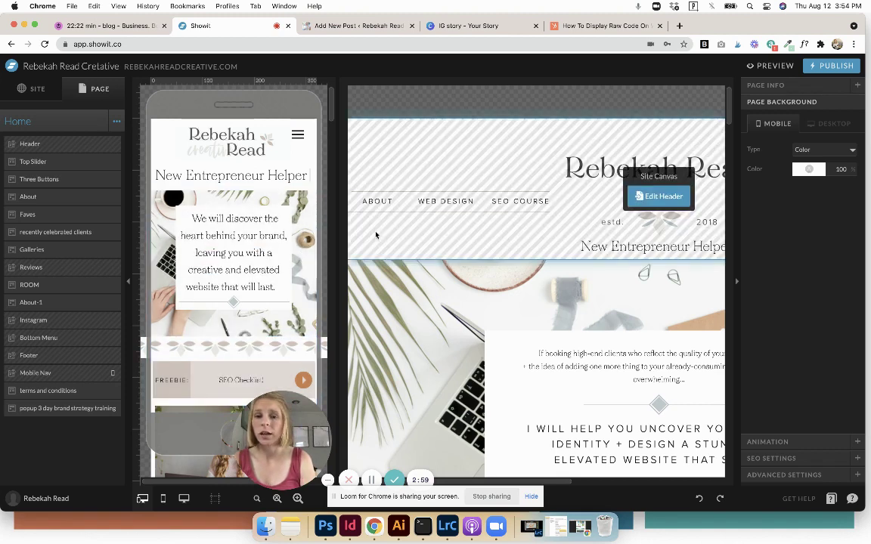
left_click(34, 88)
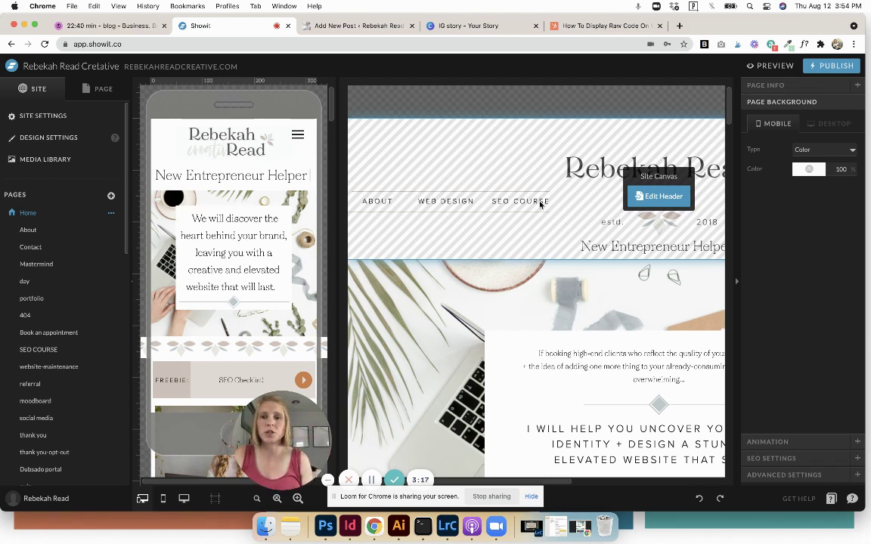
scroll(622, 171, "right", 3)
scroll(622, 171, "right", 4)
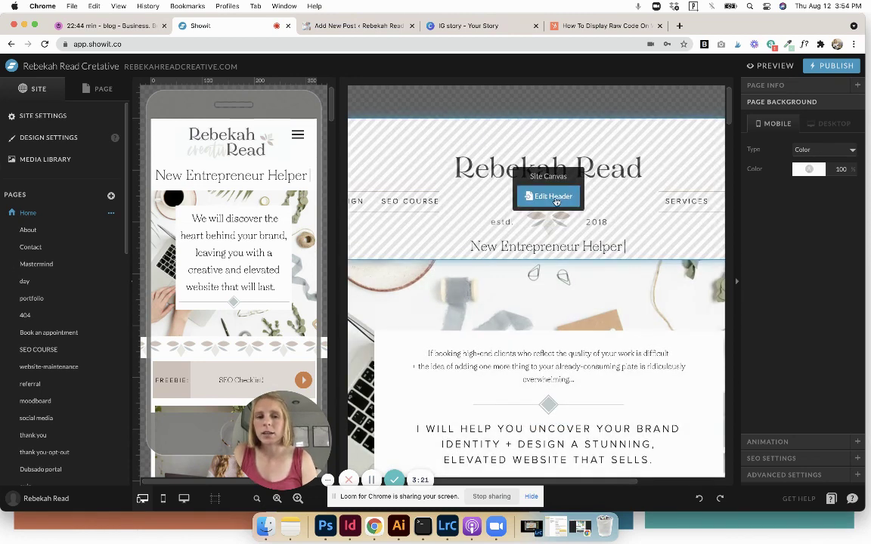
Open the header for editing, select its existing embed and add a new embed code block.
left_click(554, 198)
left_click(548, 242)
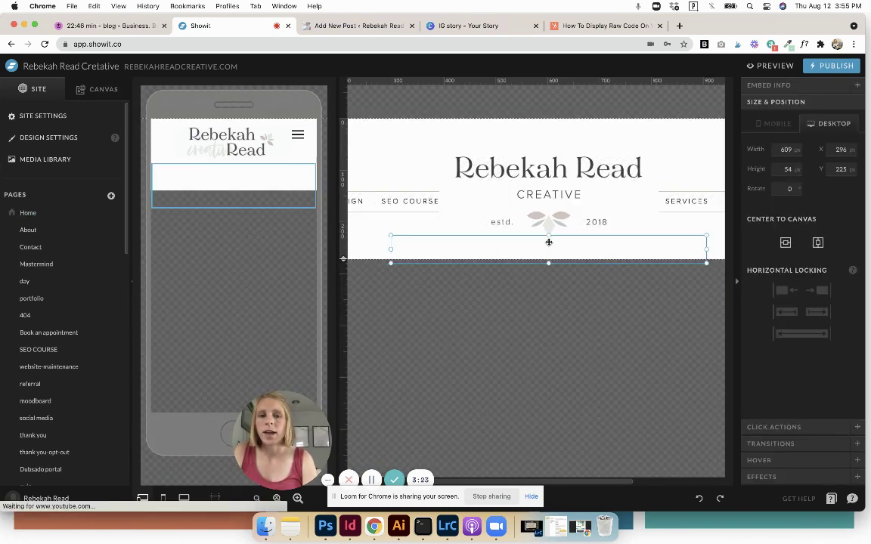
left_click_drag(280, 424, 5, 412)
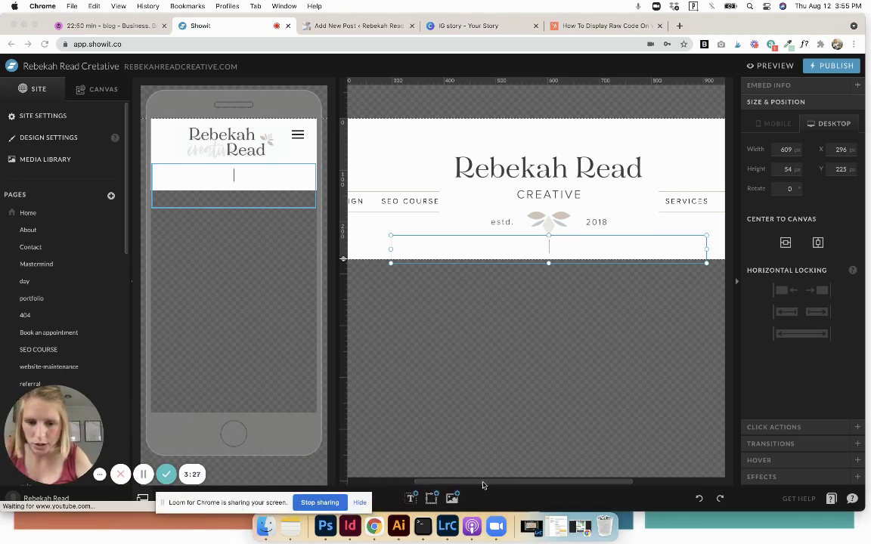
type("Website Desig")
mouse_move(431, 497)
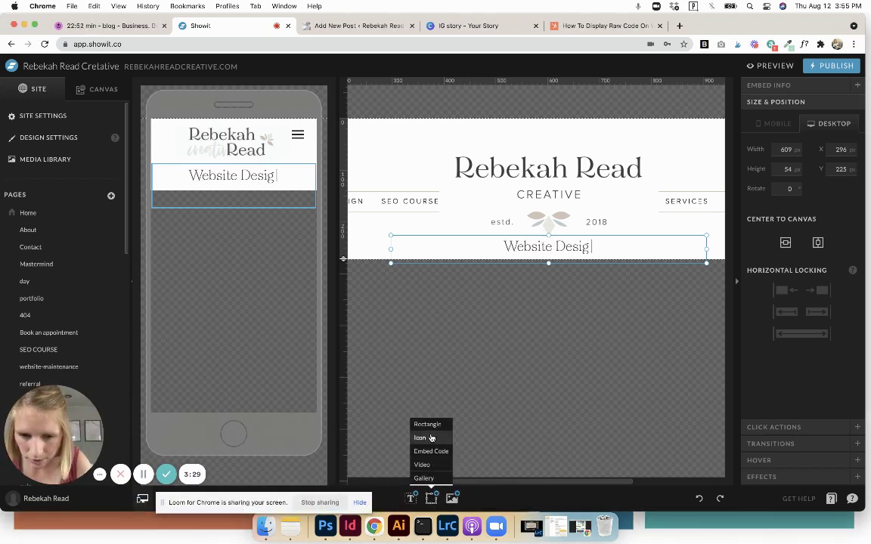
type("ner")
left_click(429, 454)
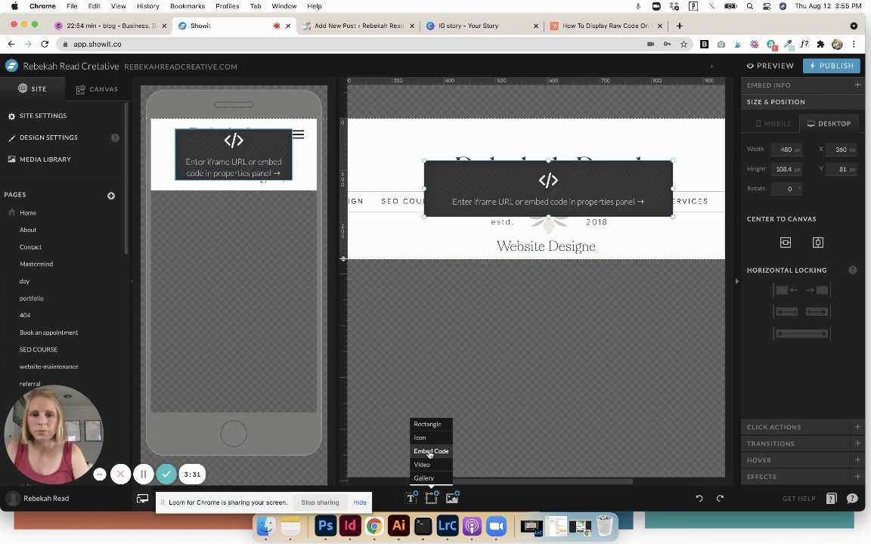
key("alt+BackSpace")
key("alt+BackSpace")
type("Brand")
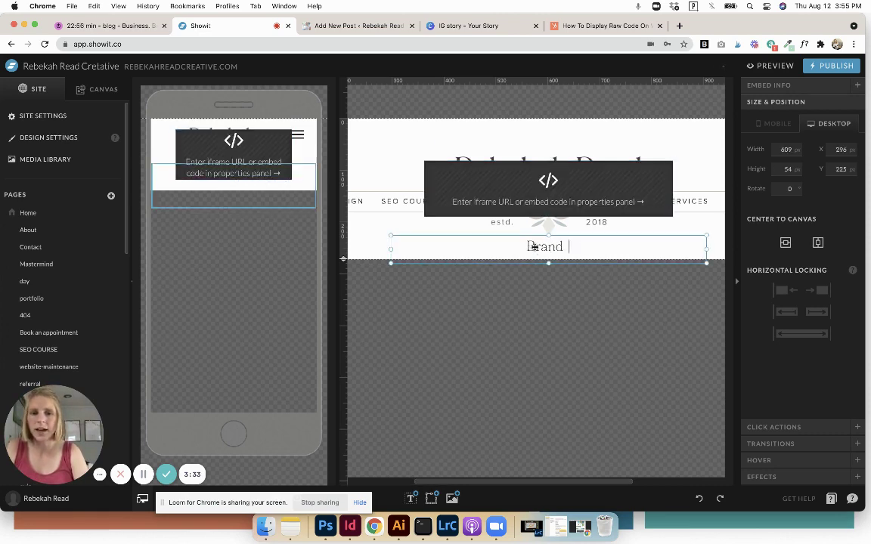
Copy all of the existing header embed's code.
double_click(536, 249)
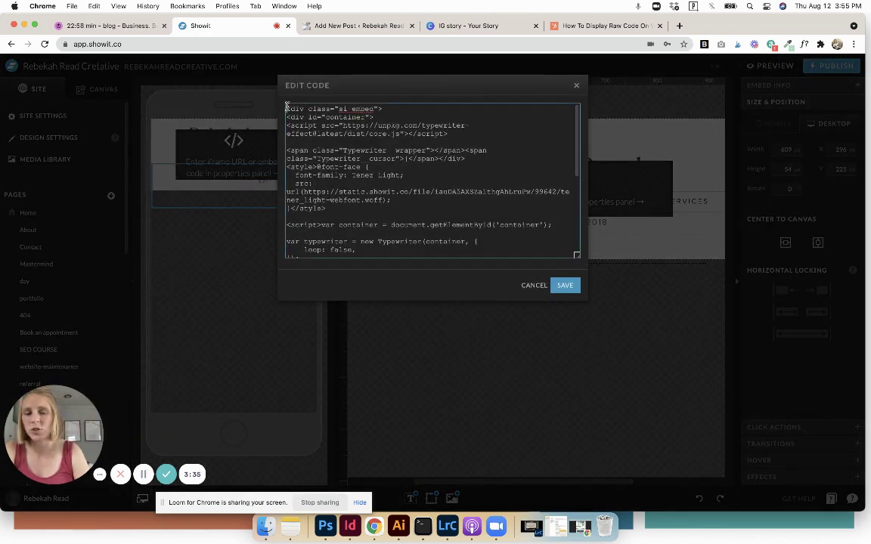
left_click_drag(288, 107, 390, 269)
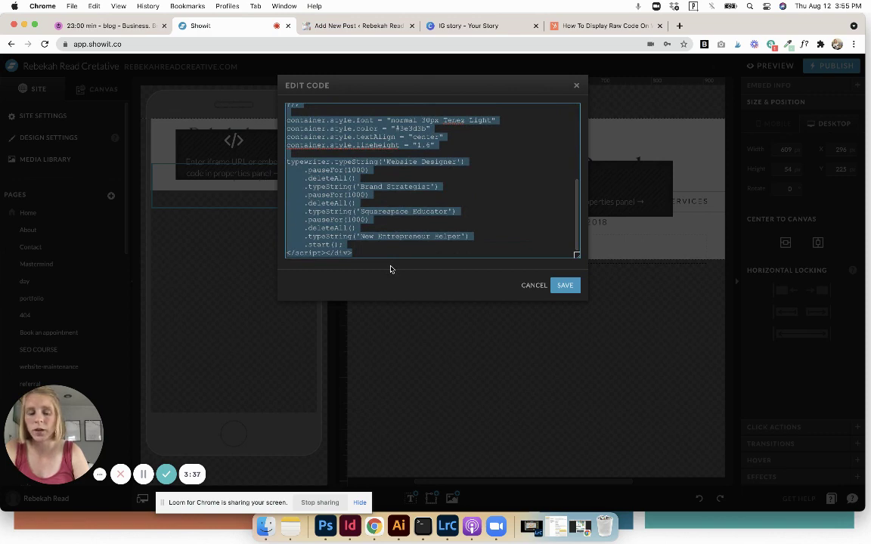
left_click(637, 186)
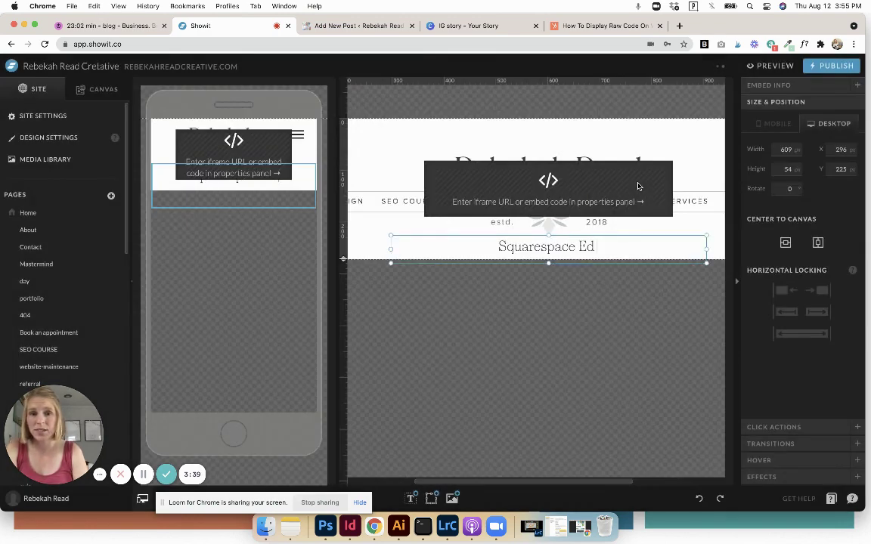
Paste the typewriter script into the new embed, save it and move it above the logo.
double_click(584, 186)
left_click(388, 140)
key("ctrl+v")
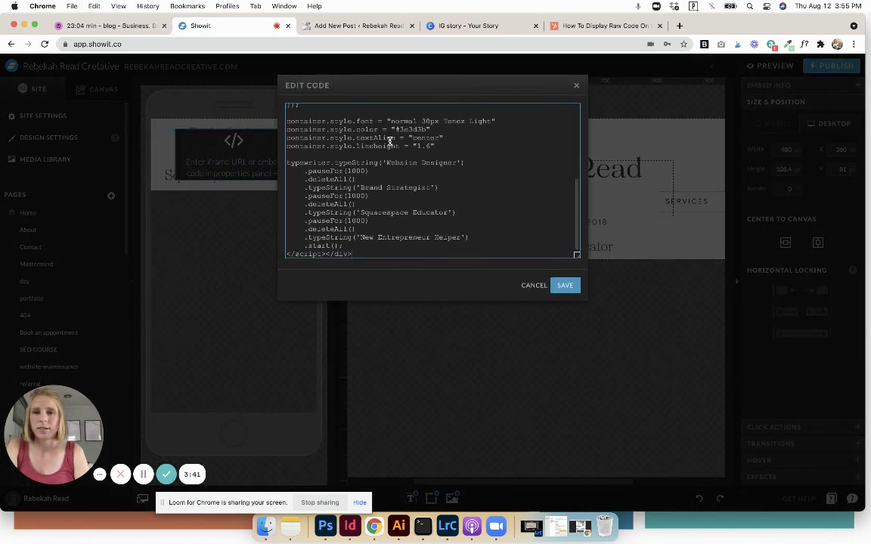
left_click(565, 285)
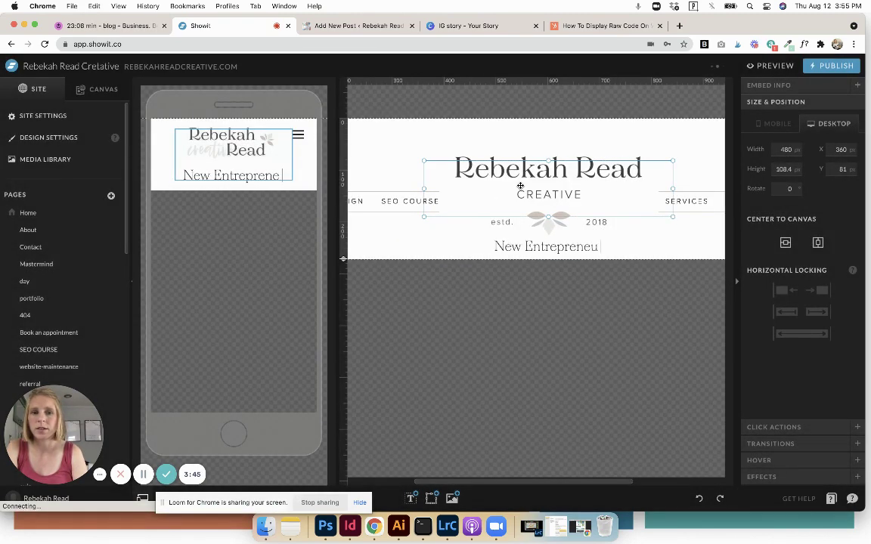
left_click_drag(520, 185, 520, 148)
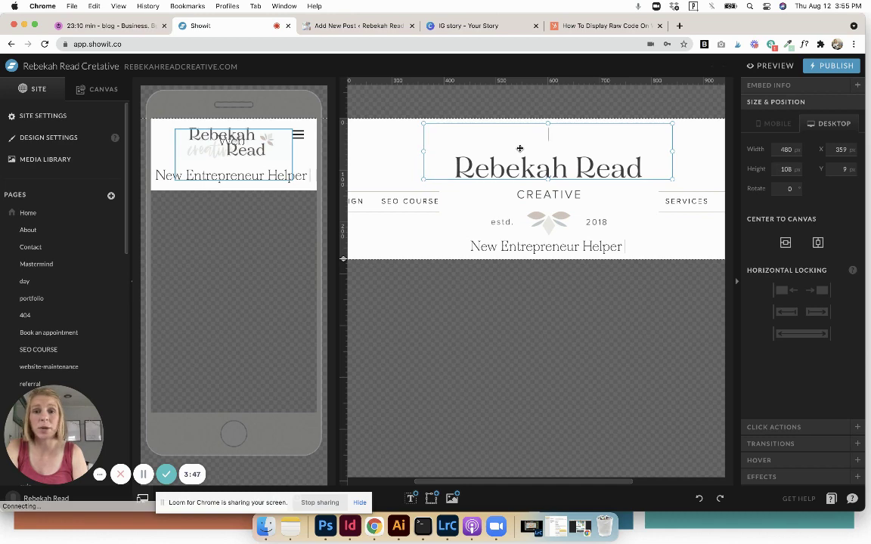
double_click(524, 147)
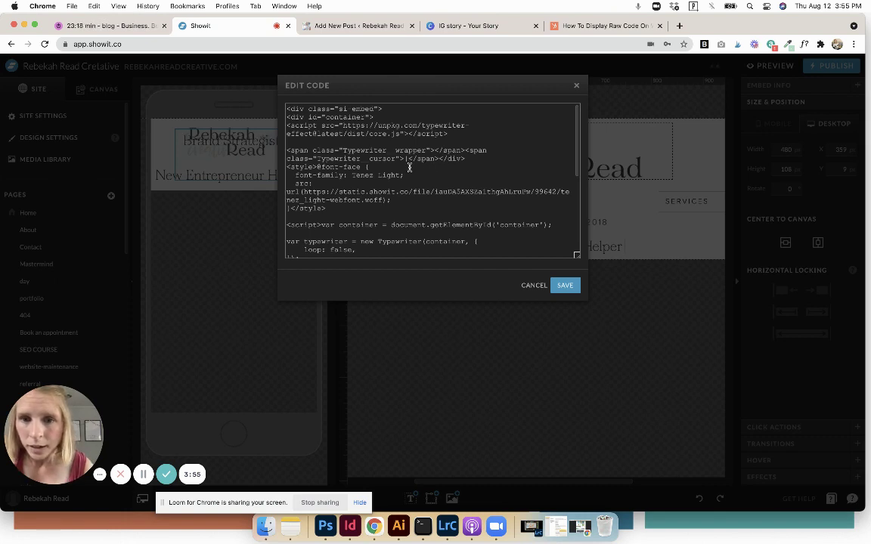
Review the embed's custom font-family name and url() font link, then cancel without changes.
left_click_drag(352, 174, 399, 176)
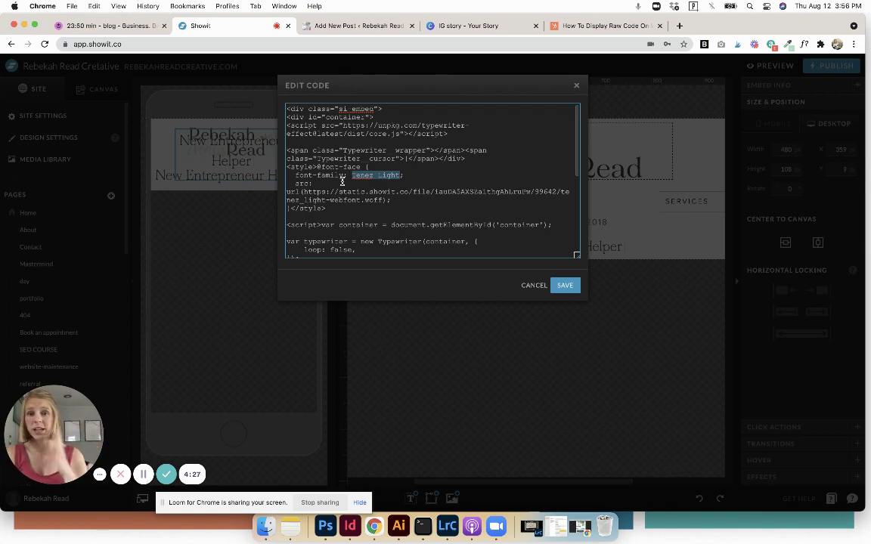
left_click_drag(304, 191, 381, 200)
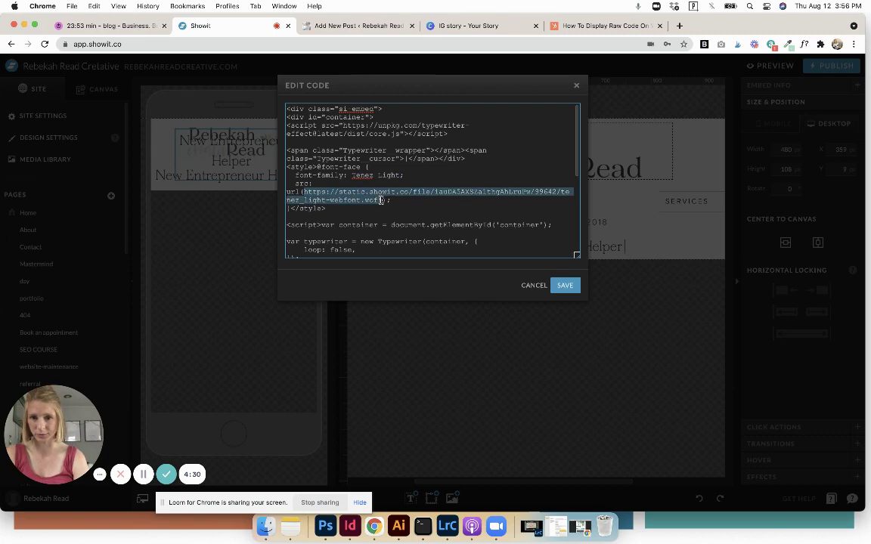
left_click(533, 286)
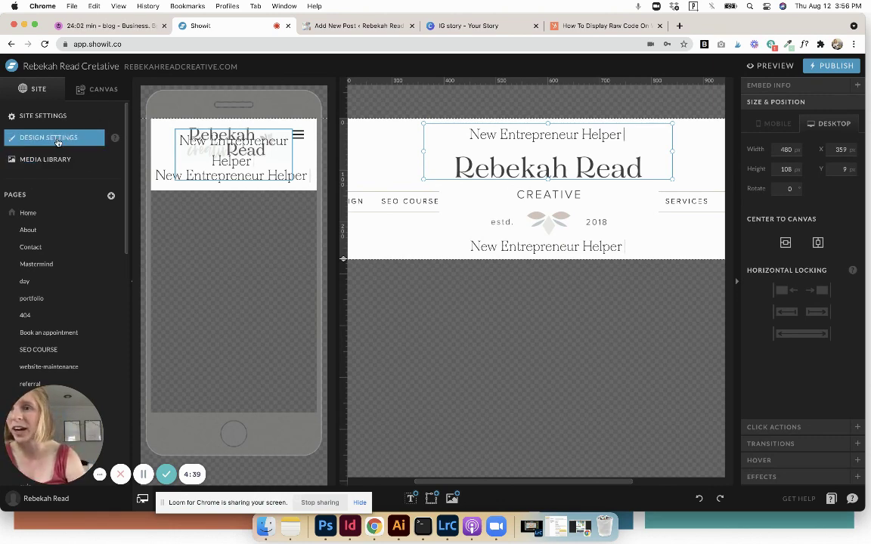
Copy the tomatosoup-regular .woff font link from Manage Assets and dismiss the copied notice.
left_click(58, 140)
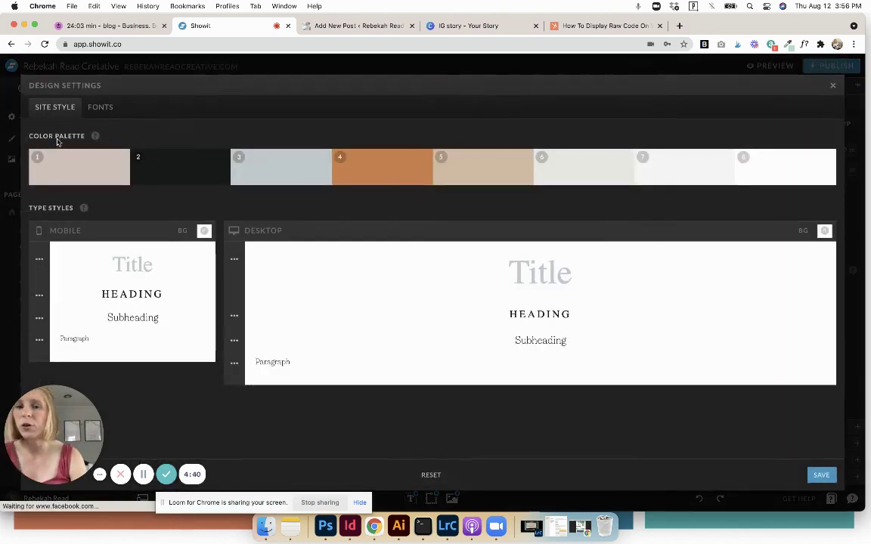
left_click(832, 86)
left_click(91, 167)
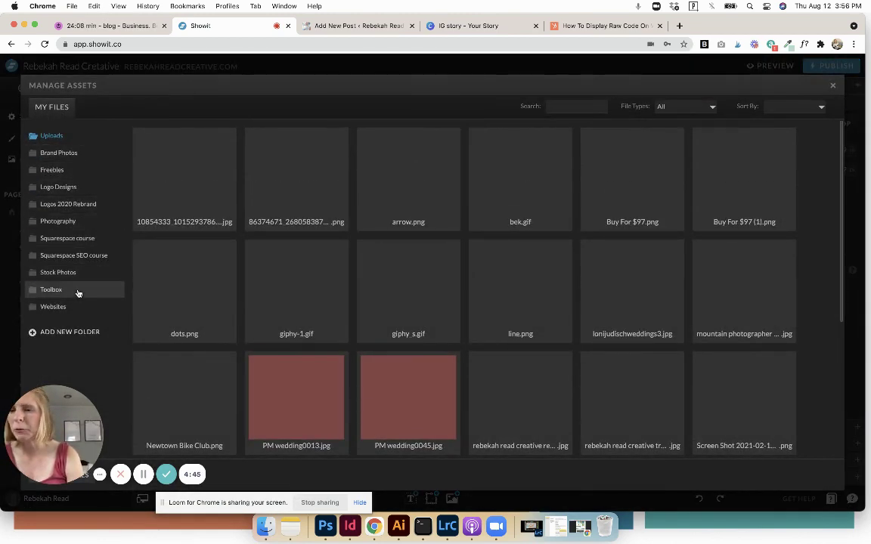
scroll(338, 321, "down", 5)
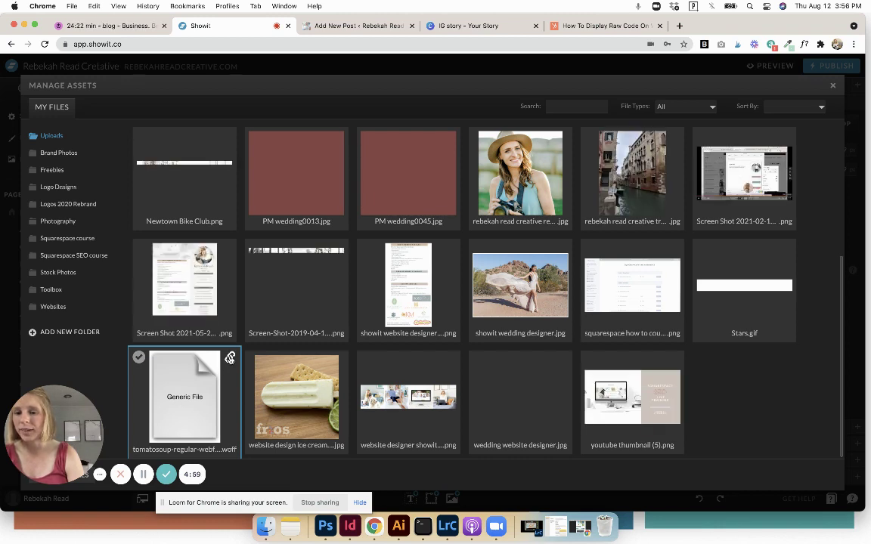
left_click(230, 358)
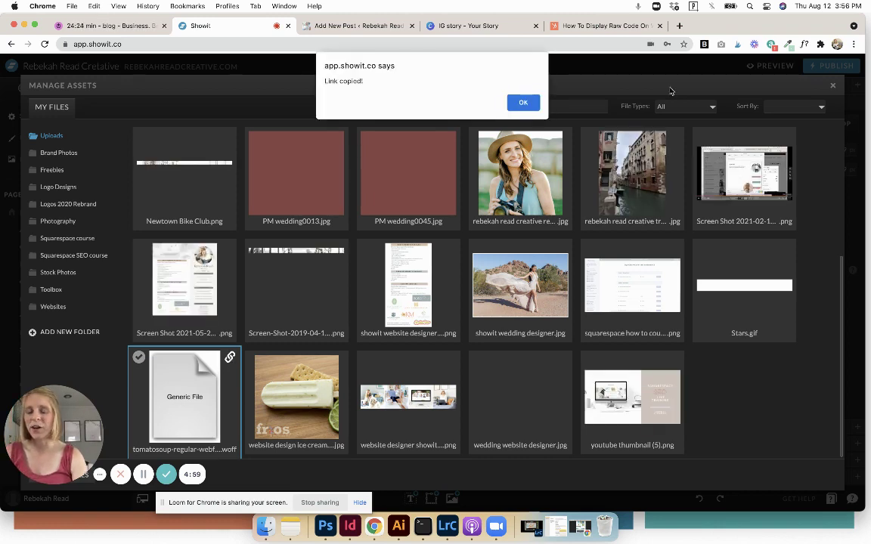
left_click(522, 102)
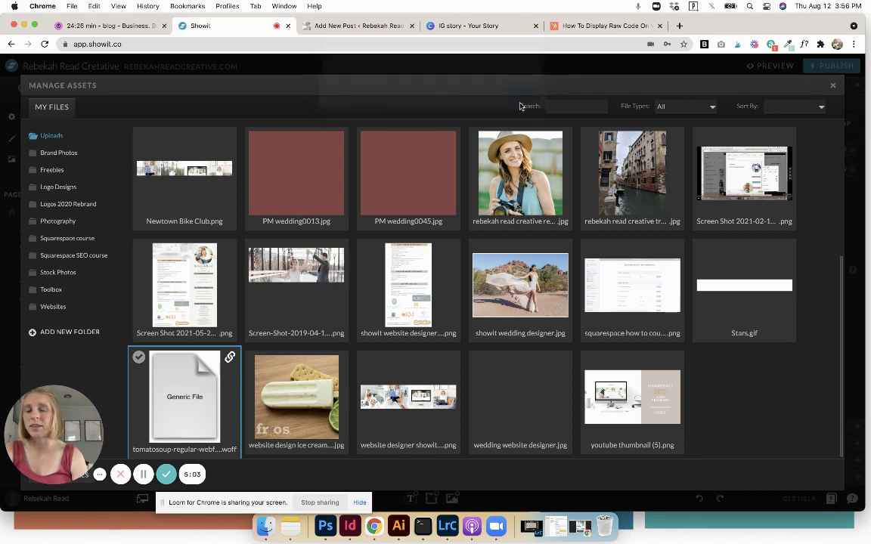
Swap the logo embed's font file URL for the Tomato Soup webfont and set font-family to Tomato Soup.
left_click(833, 84)
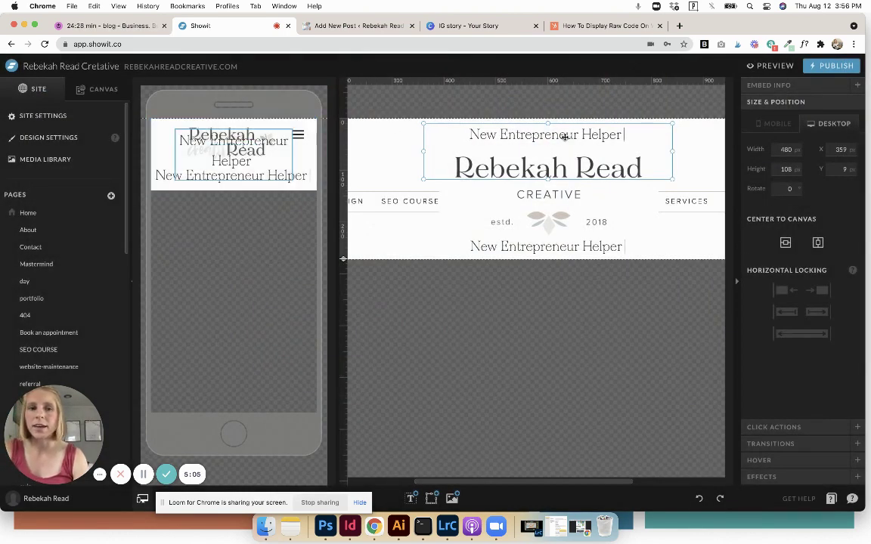
double_click(508, 123)
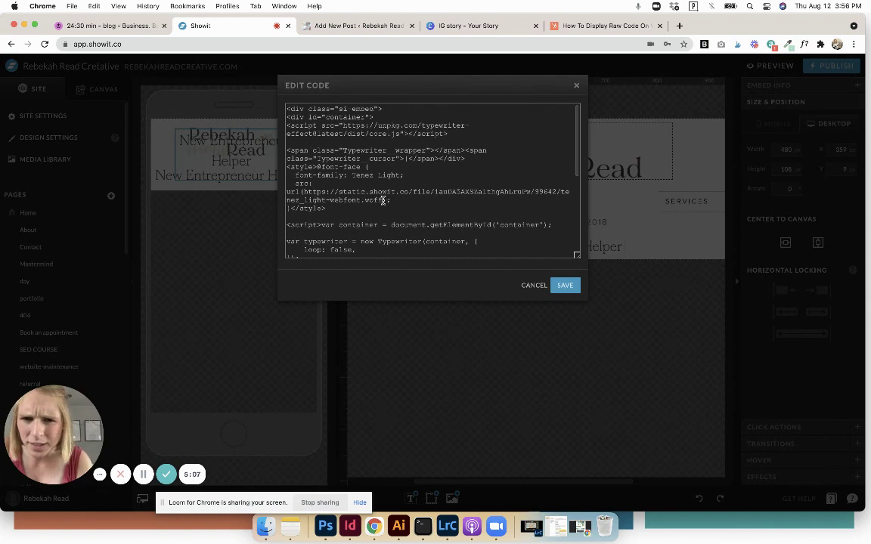
left_click_drag(383, 200, 304, 194)
key("super+v")
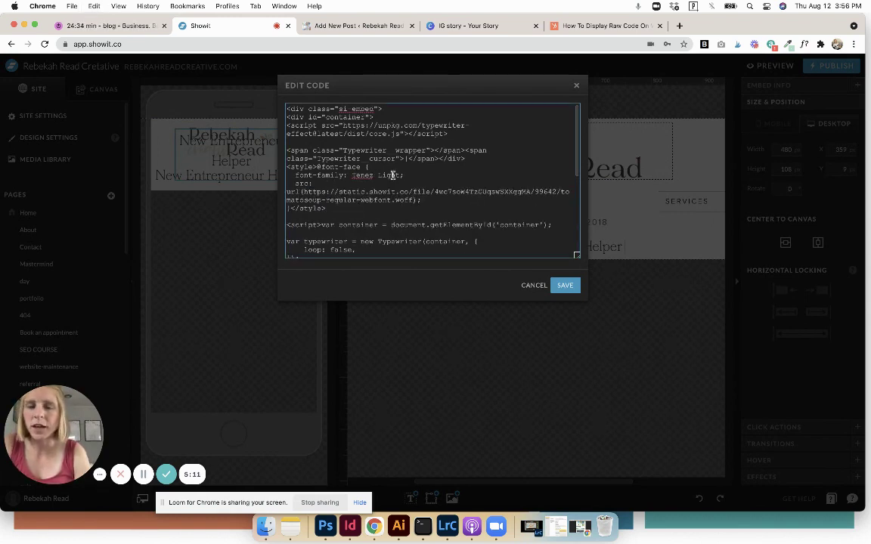
left_click_drag(402, 175, 351, 175)
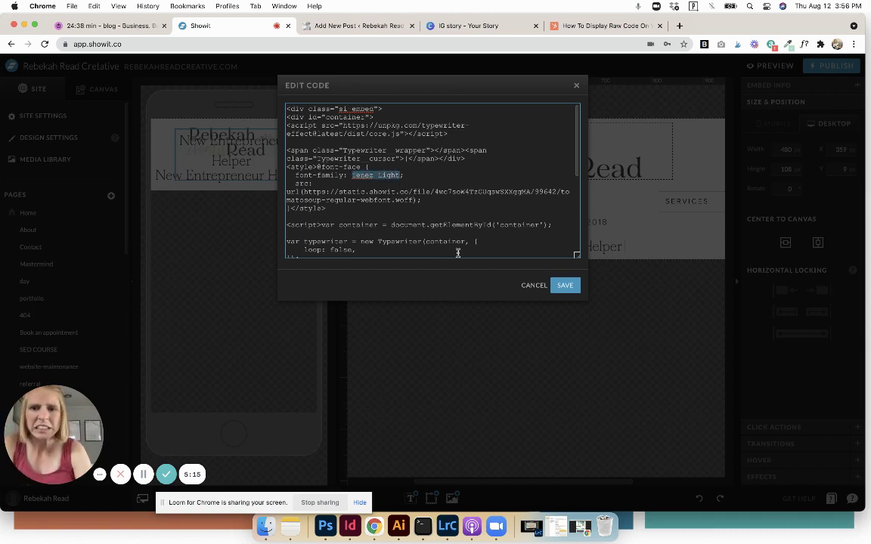
type("Tomato Soup")
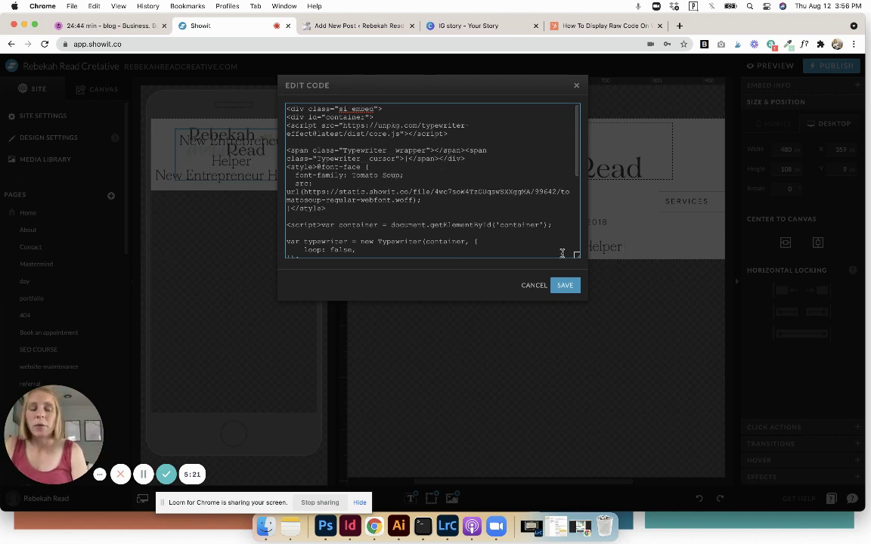
Delete the typeString phrases after 'Website Designer' so only it types, then save the code.
scroll(360, 187, "down", 2)
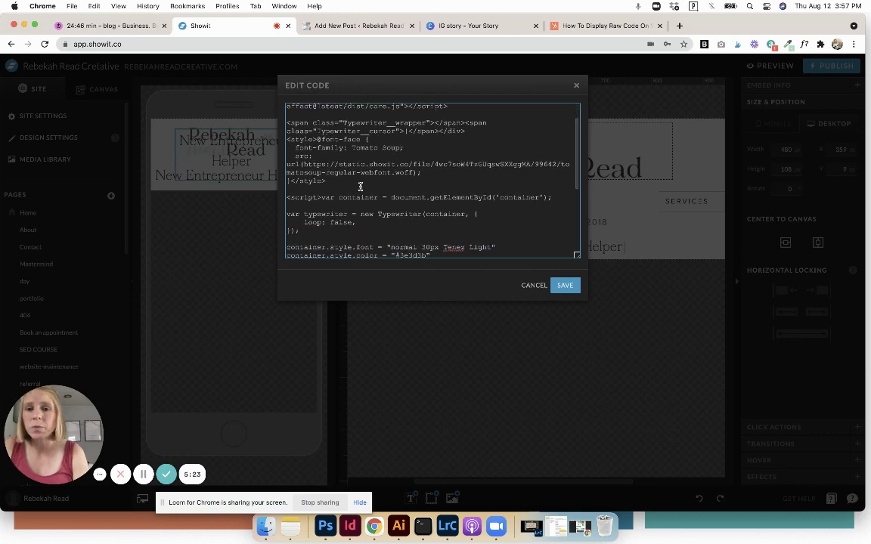
scroll(361, 187, "down", 4)
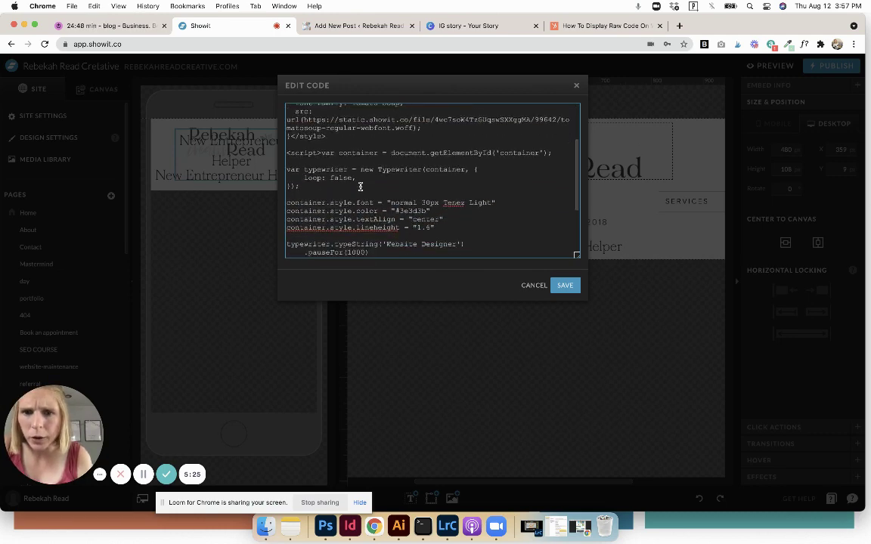
scroll(361, 187, "down", 1)
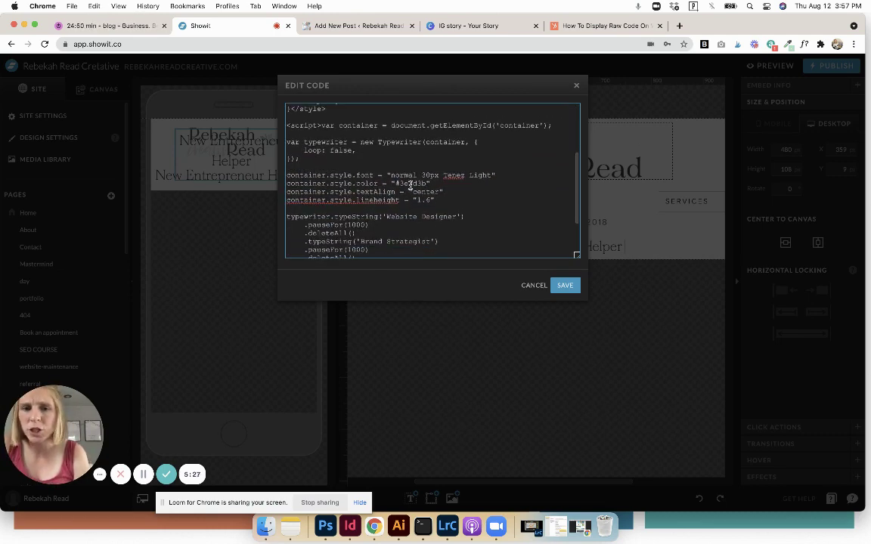
left_click_drag(402, 184, 492, 175)
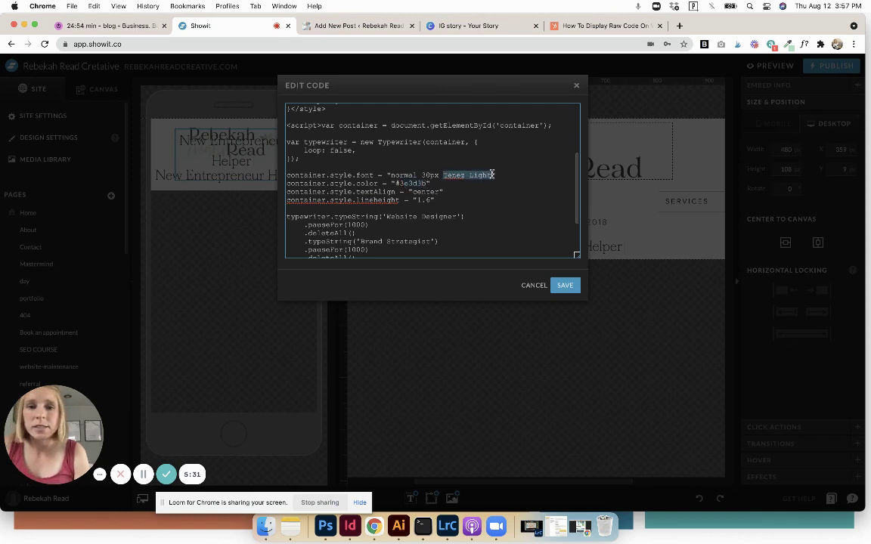
scroll(507, 226, "down", 5)
scroll(507, 227, "down", 1)
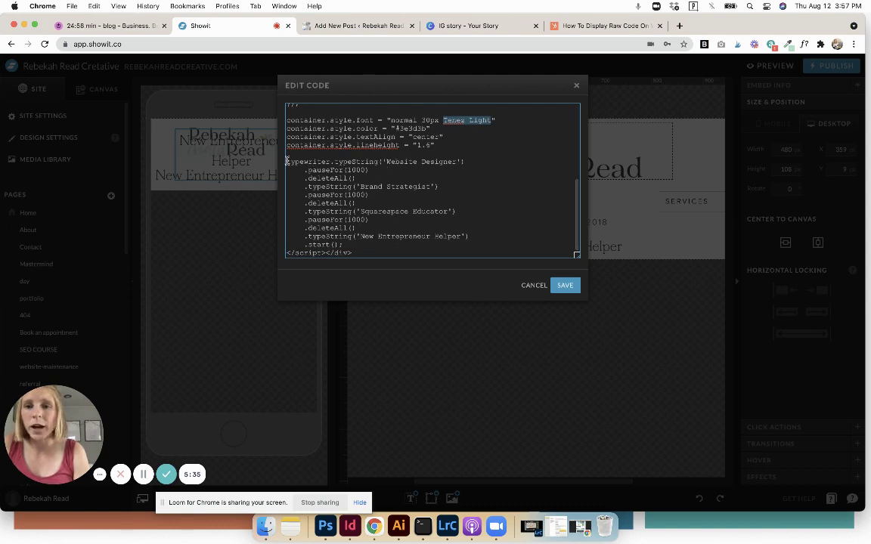
left_click_drag(288, 160, 404, 230)
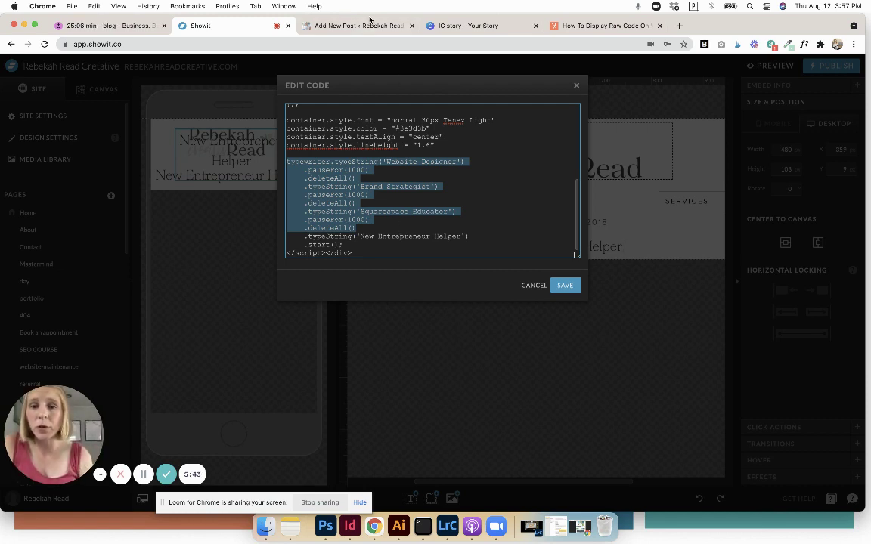
left_click(309, 159)
left_click_drag(305, 186, 364, 242)
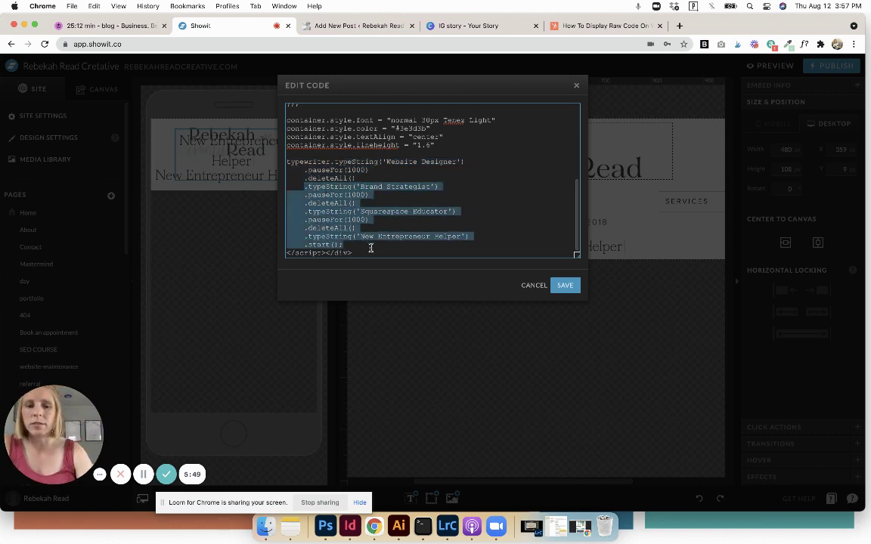
key("BackSpace")
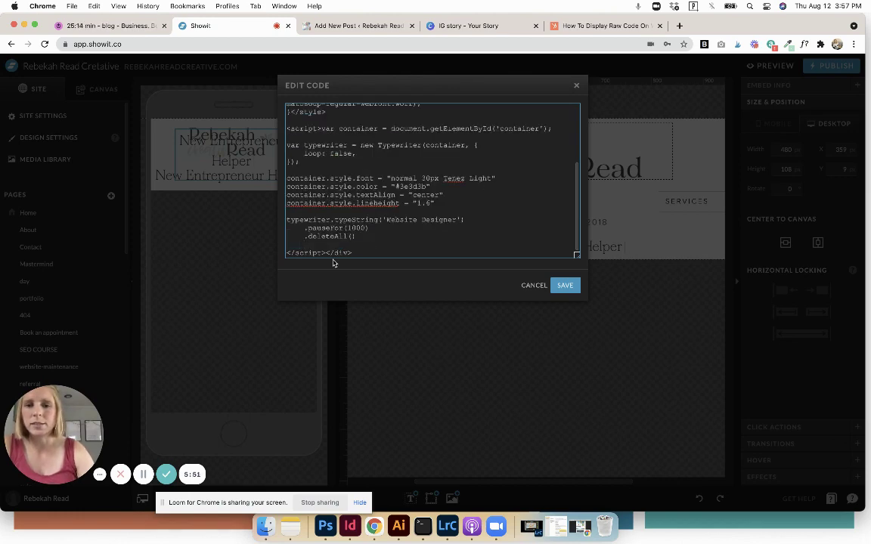
key("BackSpace")
key("BackSpace")
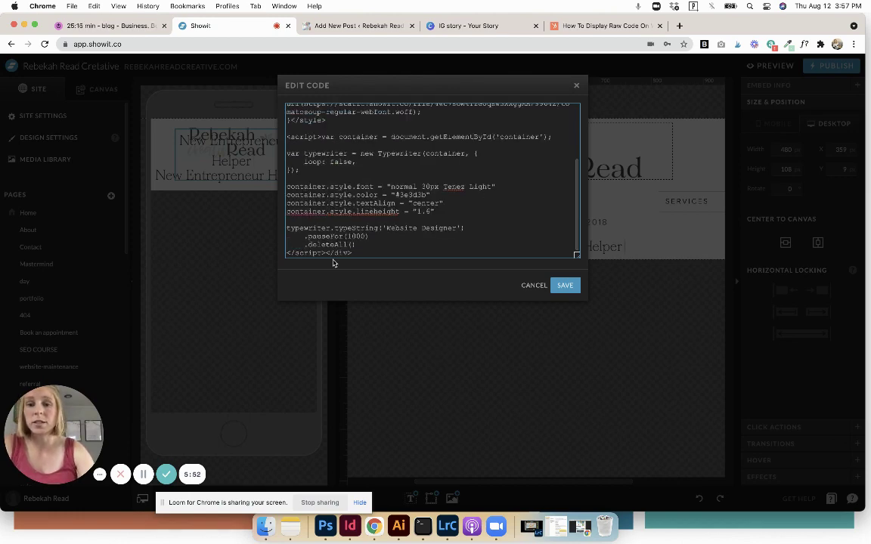
left_click(565, 287)
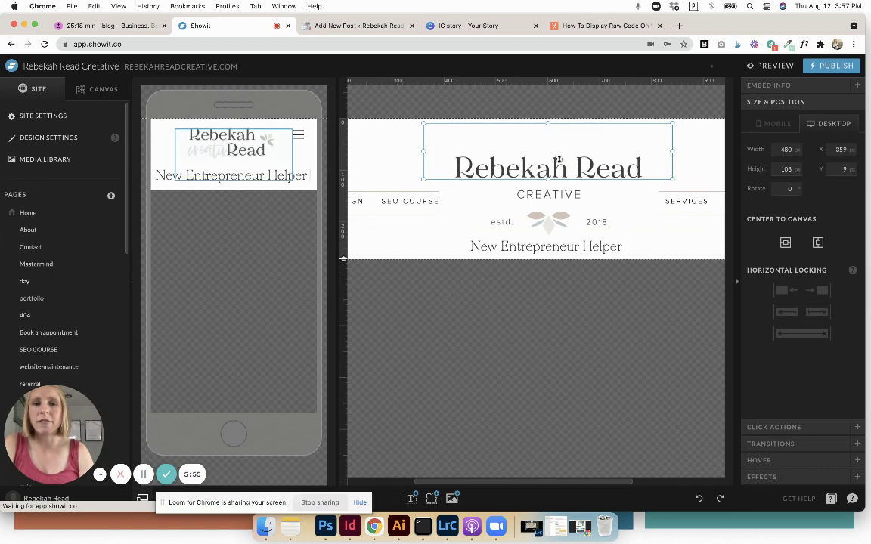
left_click_drag(560, 147, 560, 147)
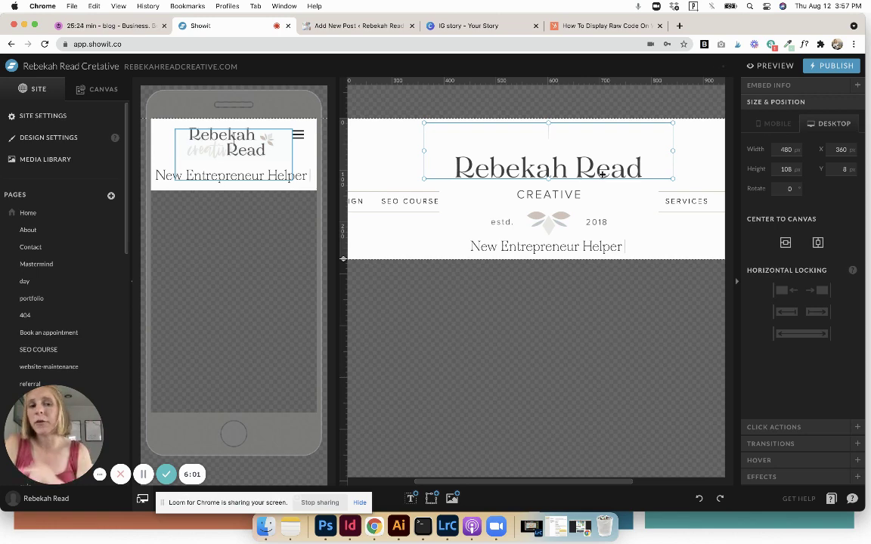
Review the embed's rotating phrases: Brand Strategist, Squarespace Educator, and New Entrepreneur Helper.
double_click(558, 255)
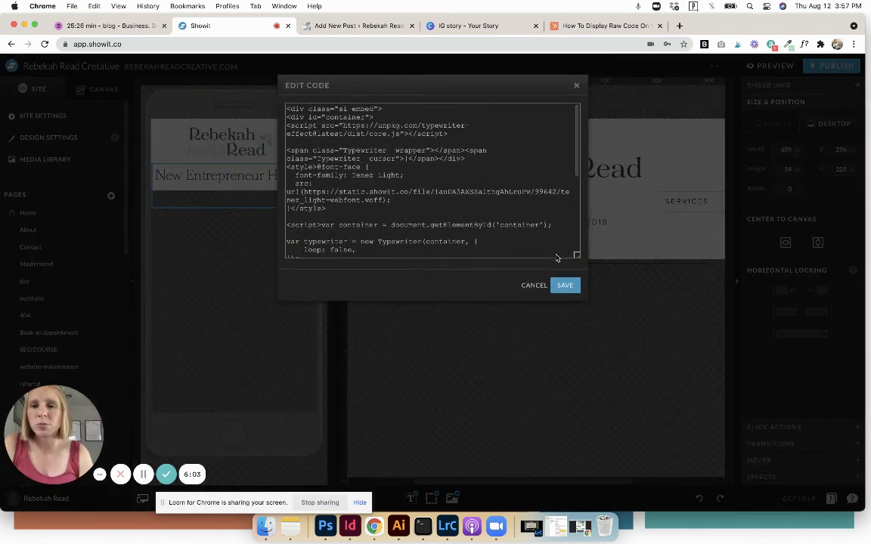
scroll(355, 218, "down", 5)
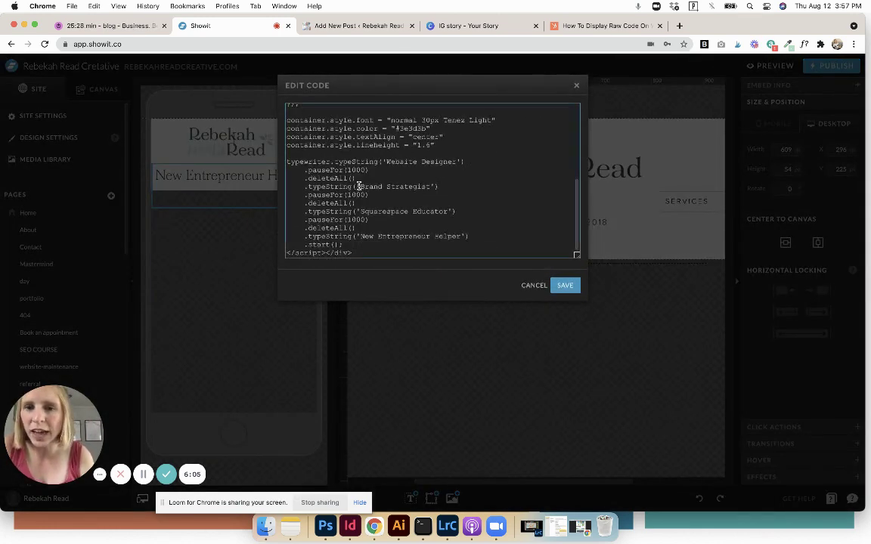
left_click_drag(359, 186, 431, 187)
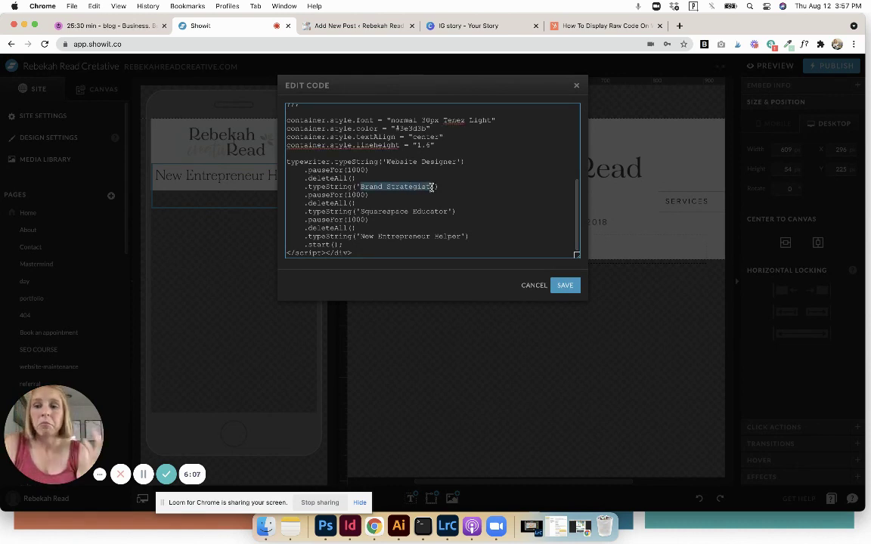
left_click_drag(360, 212, 451, 211)
left_click_drag(377, 248, 303, 236)
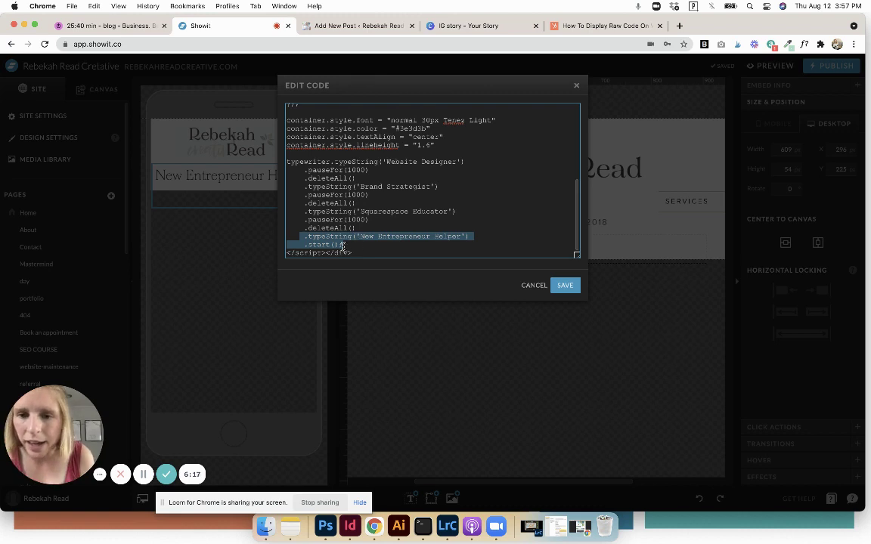
Try adding a script URL line after the start call, then undo it, leaving the code unchanged.
left_click(348, 245)
key("Return")
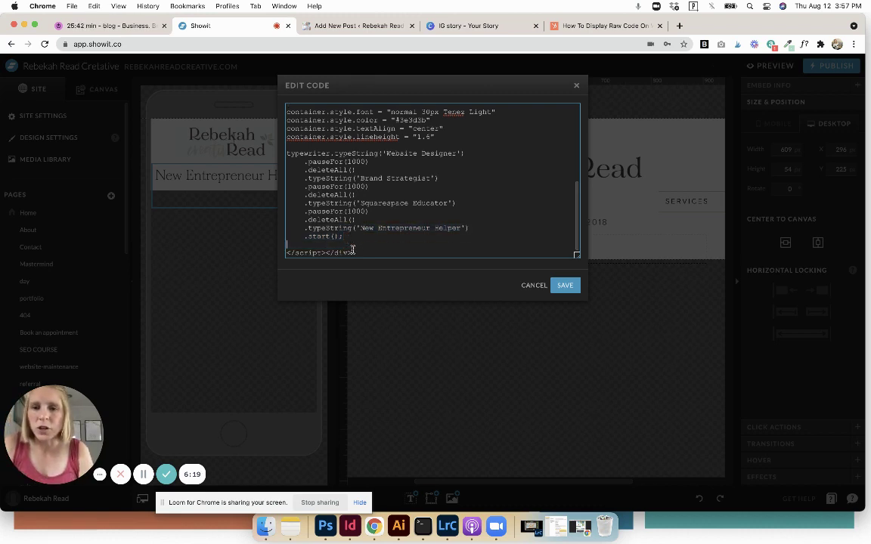
key("cmd+v")
key("cmd+z")
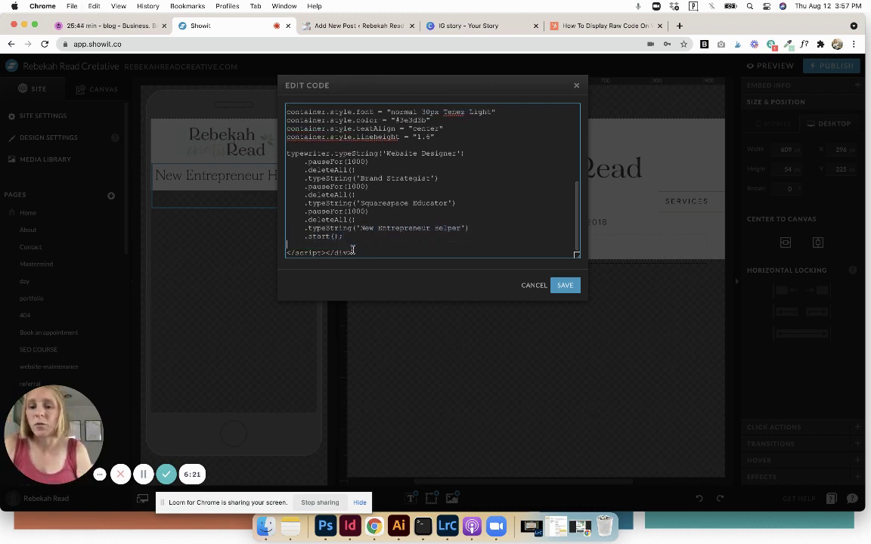
key("BackSpace")
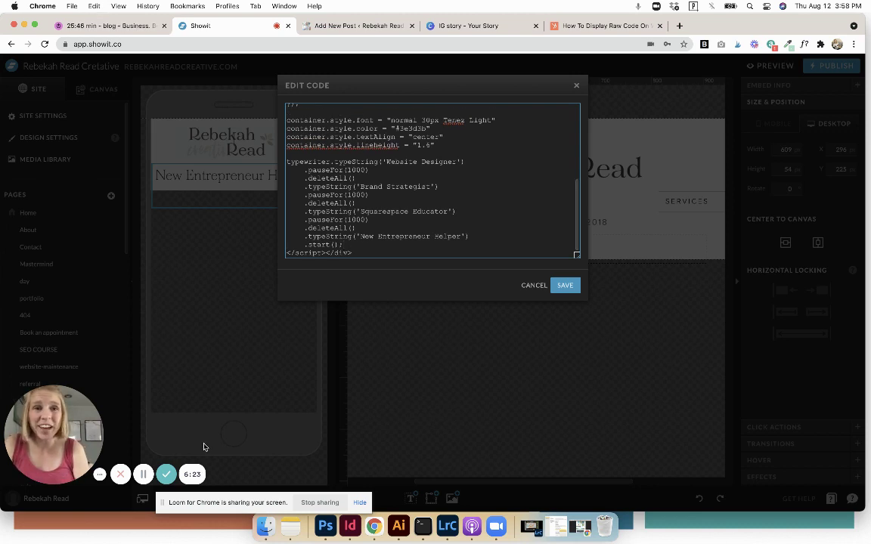